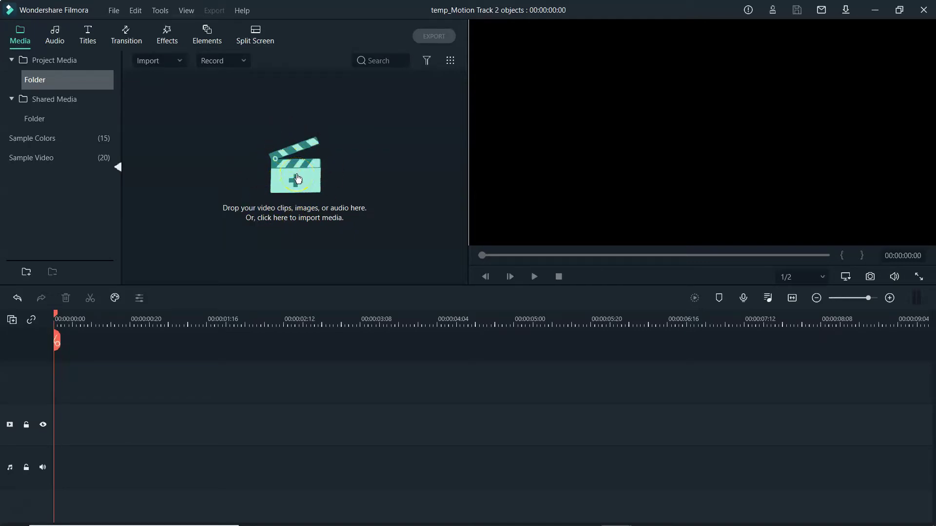
- Import the videoblocks-group-of-healthy-girls-running-outdoors-at-sunset clip from the Story Blocks folder into the project media
click(297, 178)
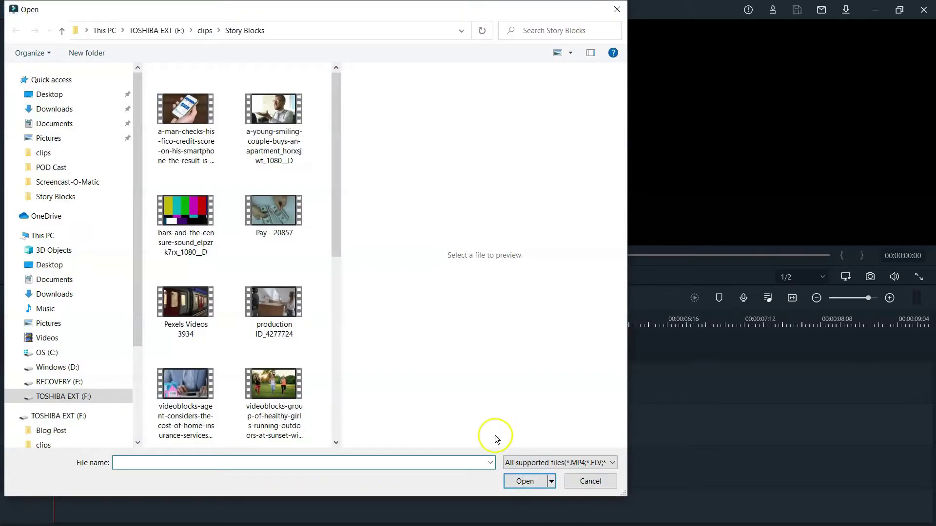
scroll(311, 336, down, 7)
scroll(266, 170, up, 3)
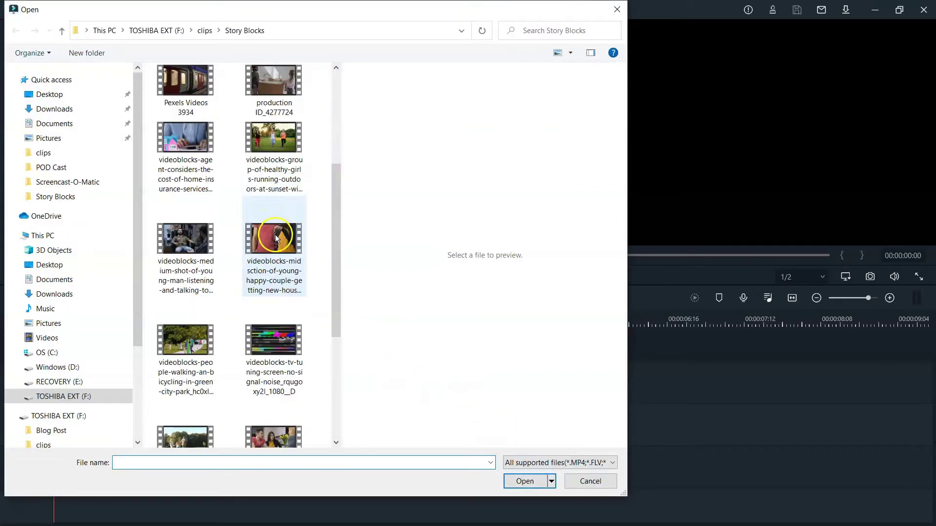
click(261, 149)
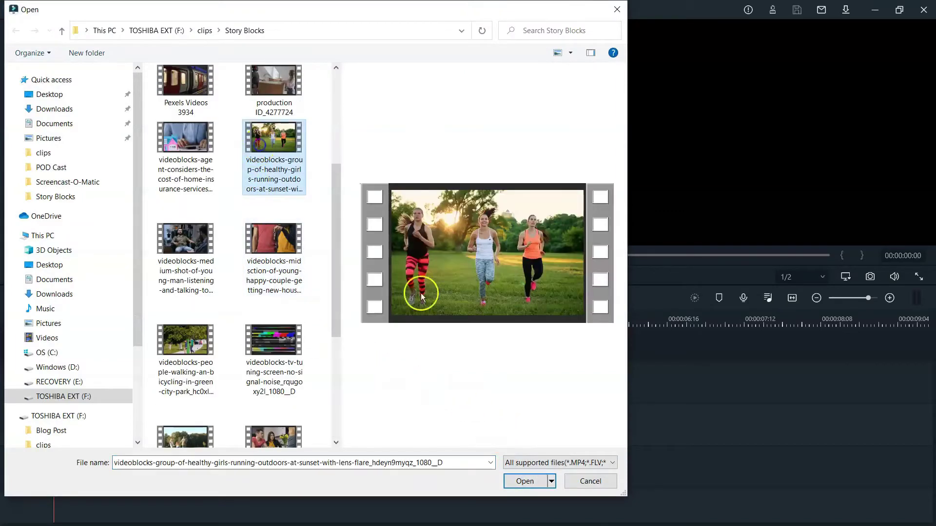
click(526, 481)
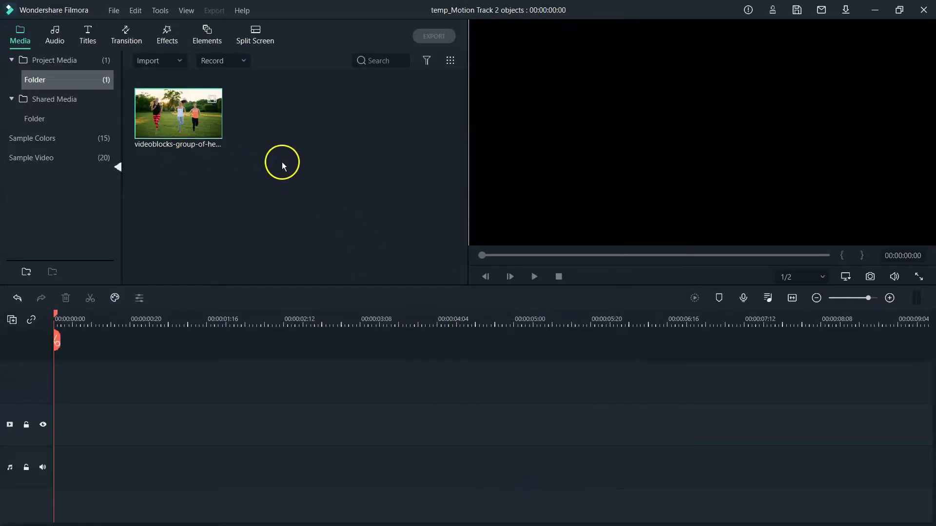
- Import the videoblocks clip of the young woman walking on the city street and agree to create a proxy file
click(181, 60)
click(198, 83)
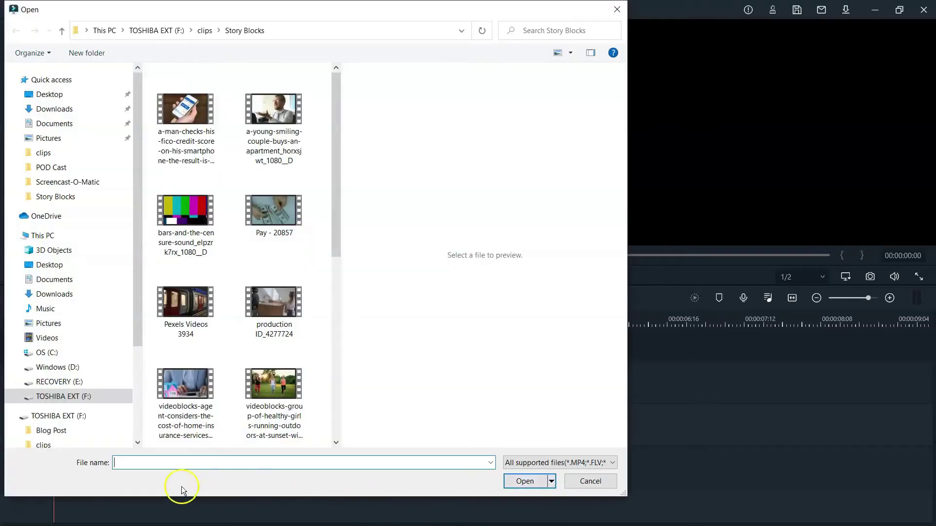
scroll(271, 302, down, 5)
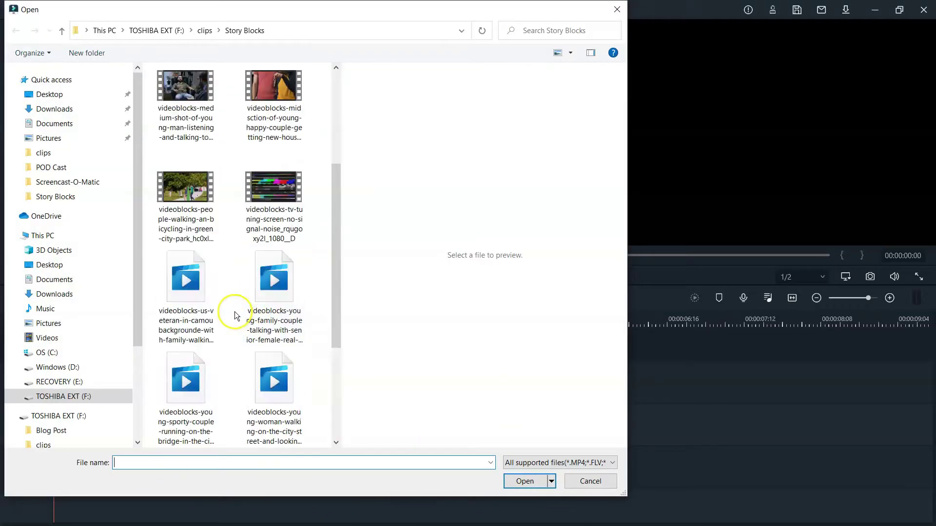
click(273, 390)
click(518, 481)
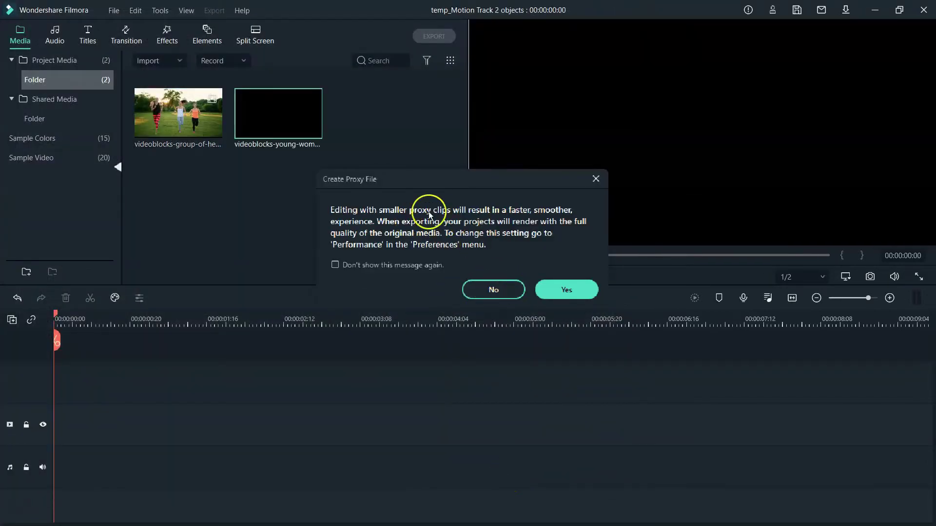
click(564, 286)
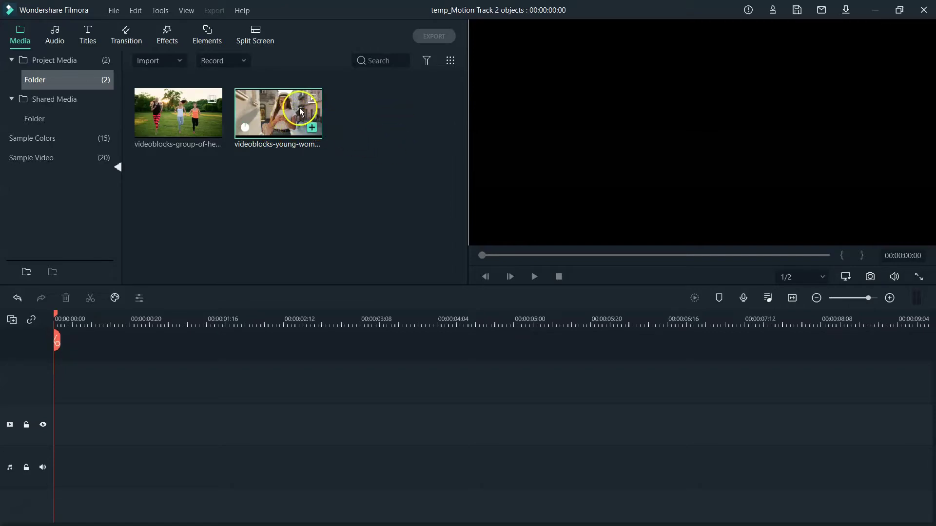
- Place the running girls clip on the video track at the start of the timeline
click(184, 122)
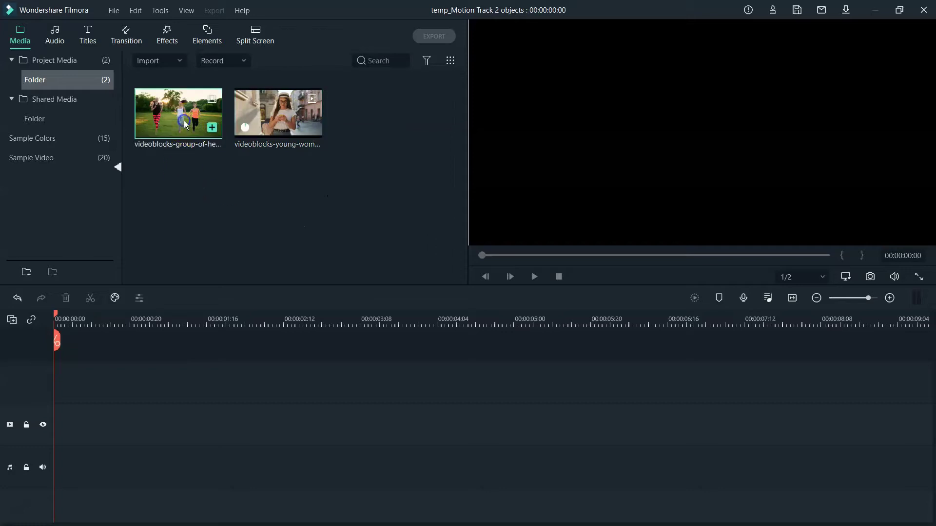
drag(183, 116, 65, 445)
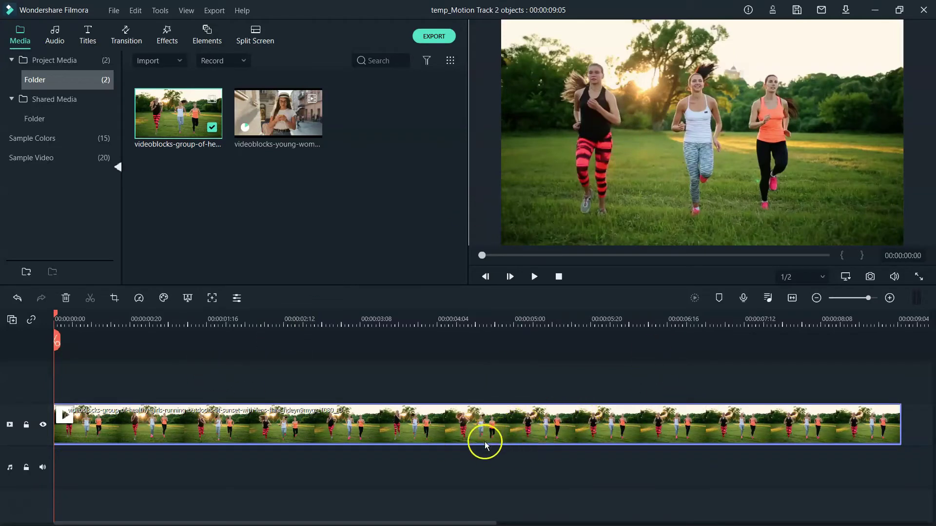
drag(669, 325, 434, 326)
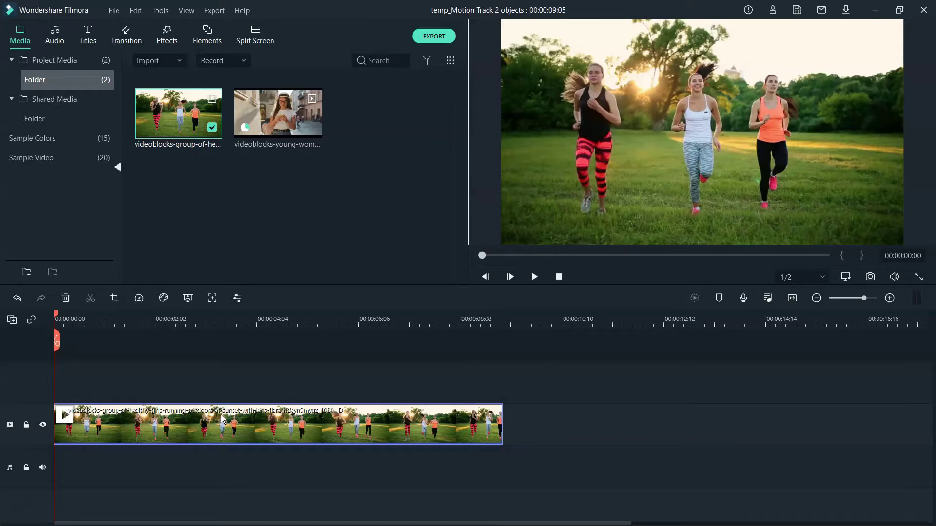
- Paste two copies of the running clip onto tracks stacked above it, aligned at 00:00:00:00, and return the playhead to the start
key(ctrl+v)
drag(522, 409, 84, 378)
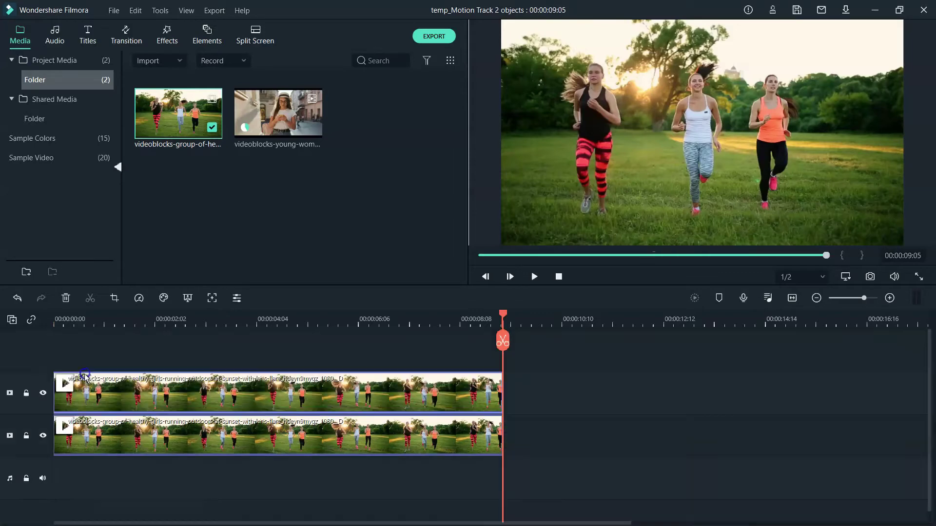
key(ctrl+v)
drag(548, 428, 142, 366)
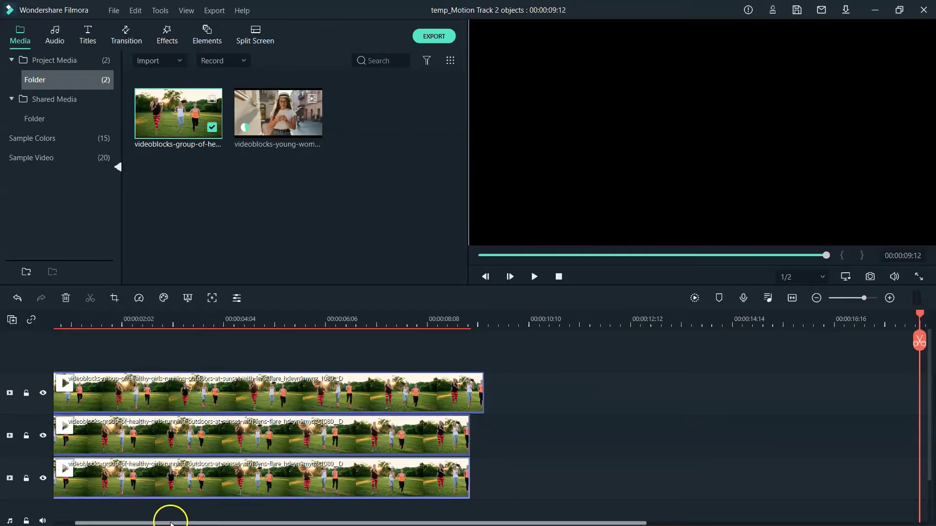
drag(169, 522, 148, 521)
drag(119, 391, 67, 407)
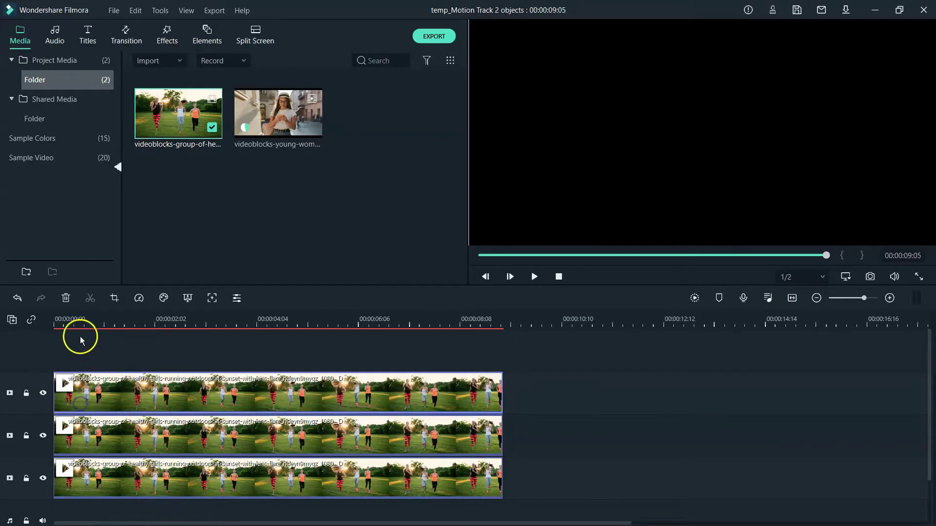
click(66, 320)
drag(67, 318, 54, 319)
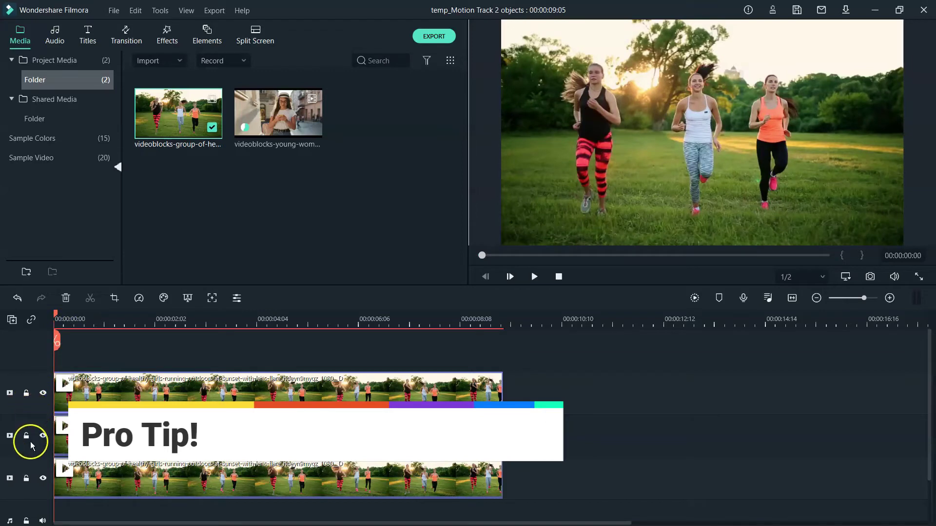
- Lock and hide the upper two video tracks so only the lowest running clip stays active
click(27, 394)
click(29, 435)
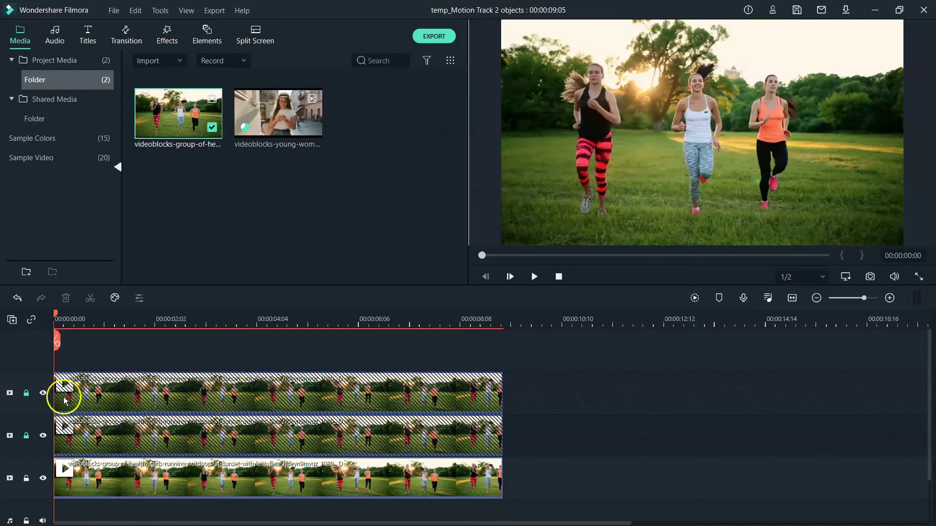
click(43, 392)
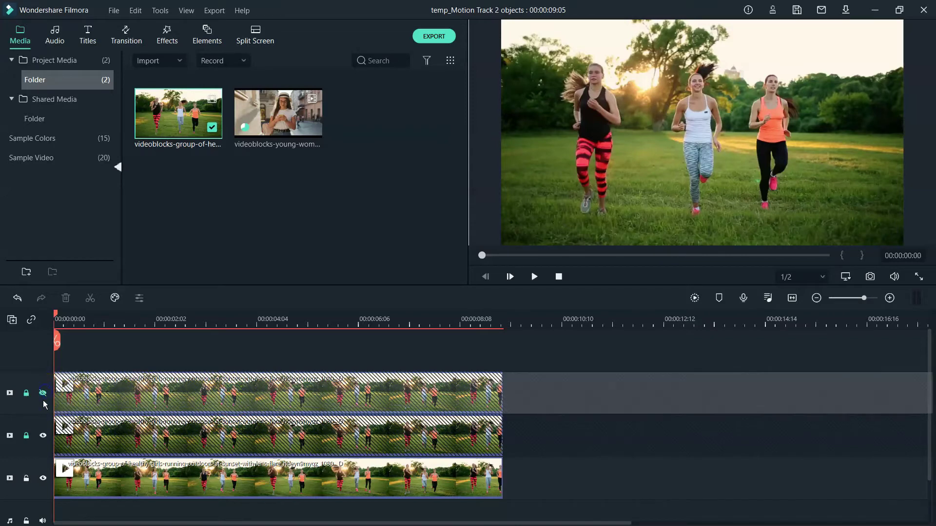
click(43, 435)
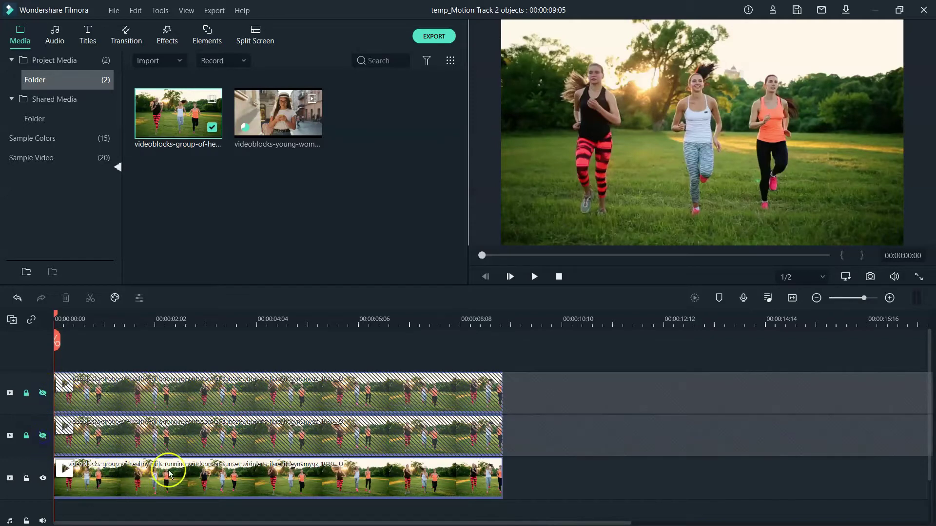
- Motion-track the face of the runner in the black top on the lowest clip, leaving the linked element as None
click(123, 480)
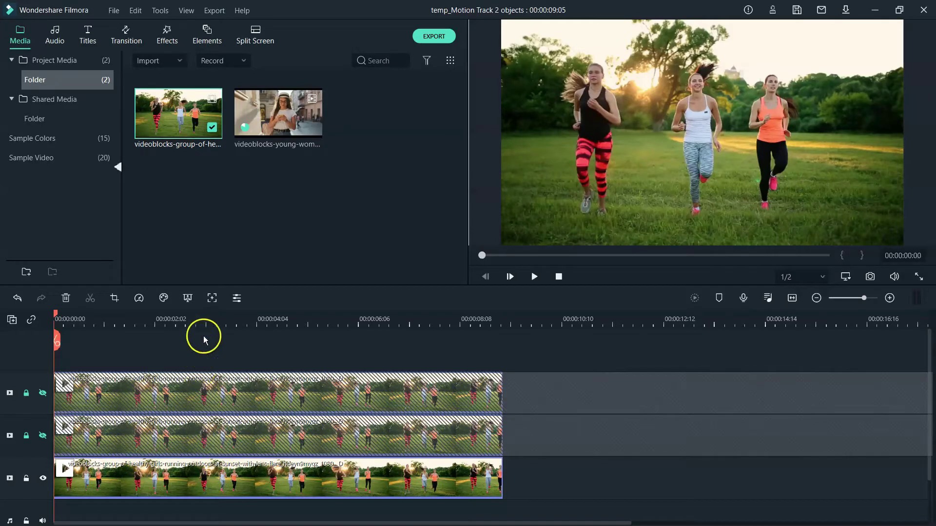
click(212, 299)
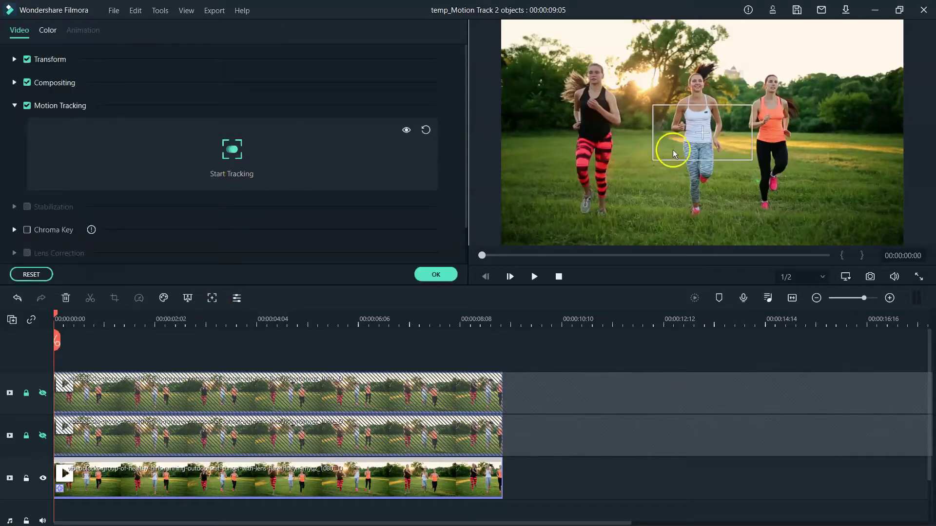
click(704, 134)
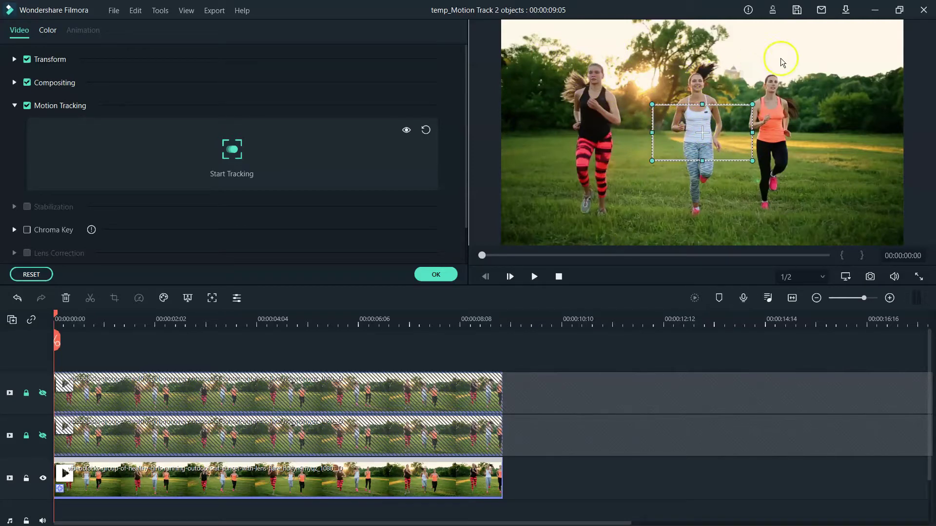
drag(652, 104, 603, 66)
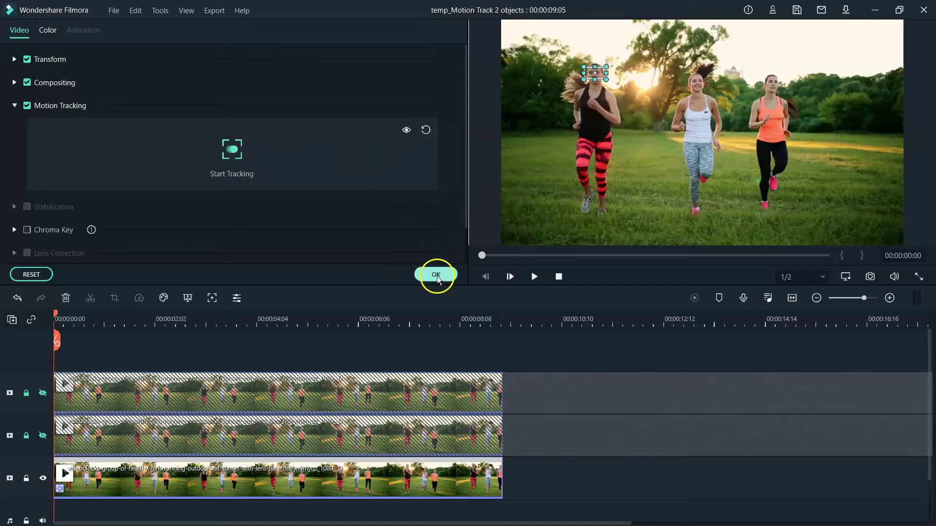
click(234, 150)
click(281, 80)
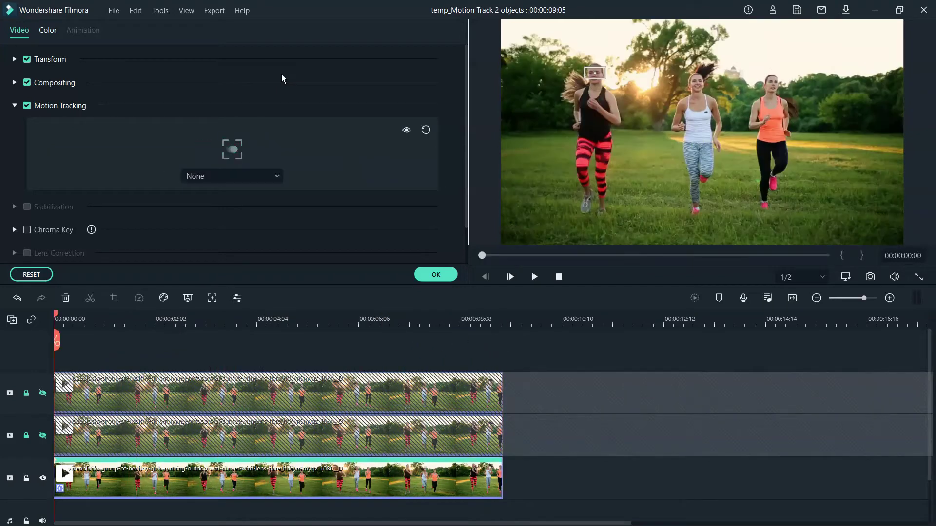
click(275, 177)
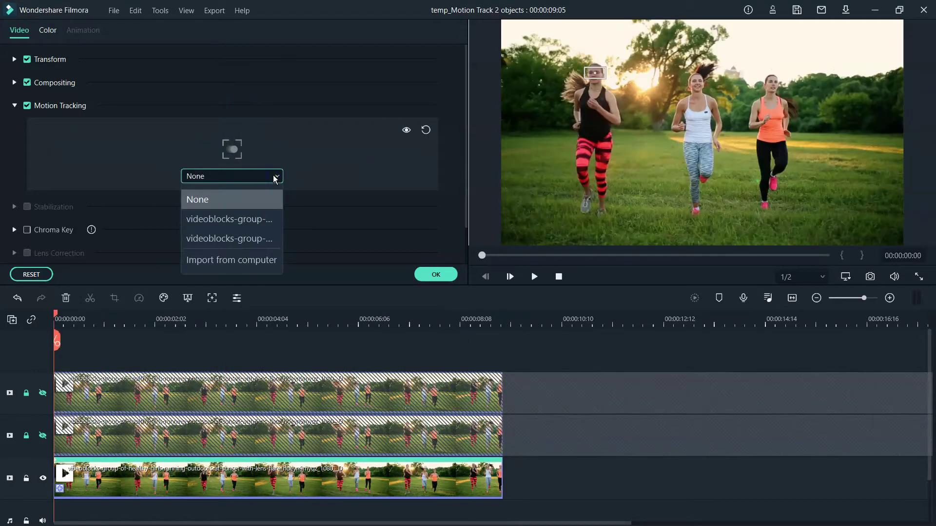
click(290, 155)
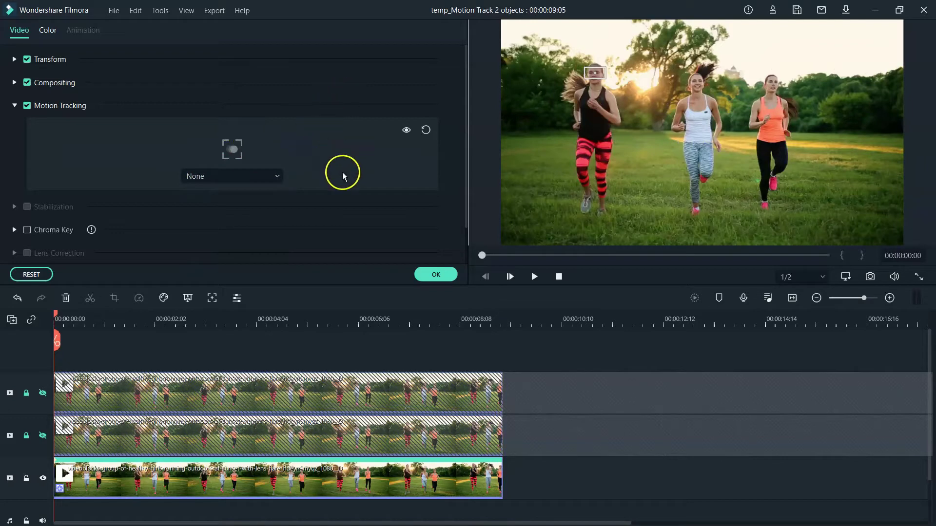
click(430, 273)
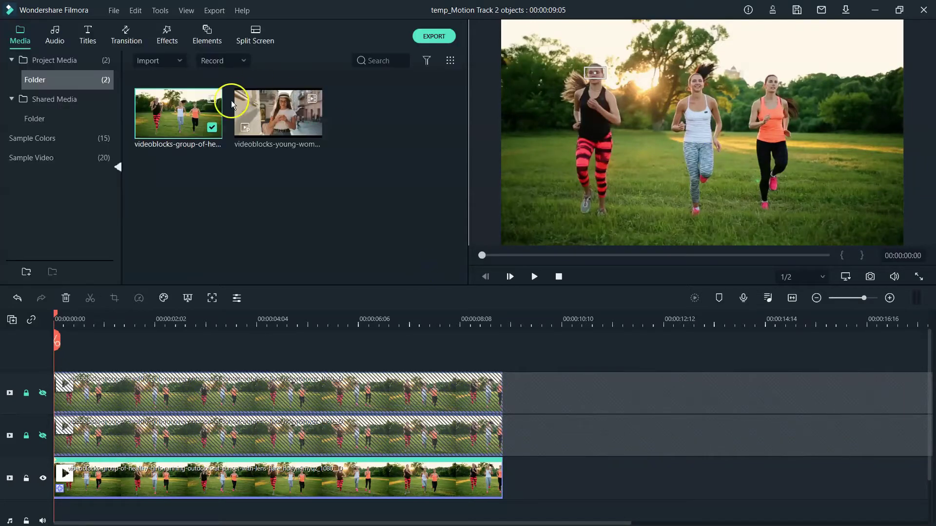
- Add Element Emoji 1 from the Emoji elements to a new track above the clips, starting at 00:00:00:00
click(160, 43)
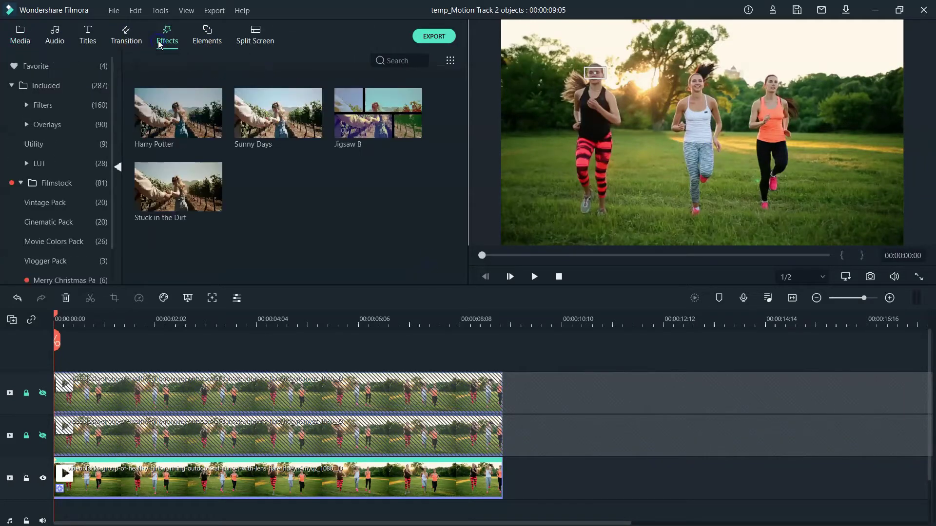
click(210, 38)
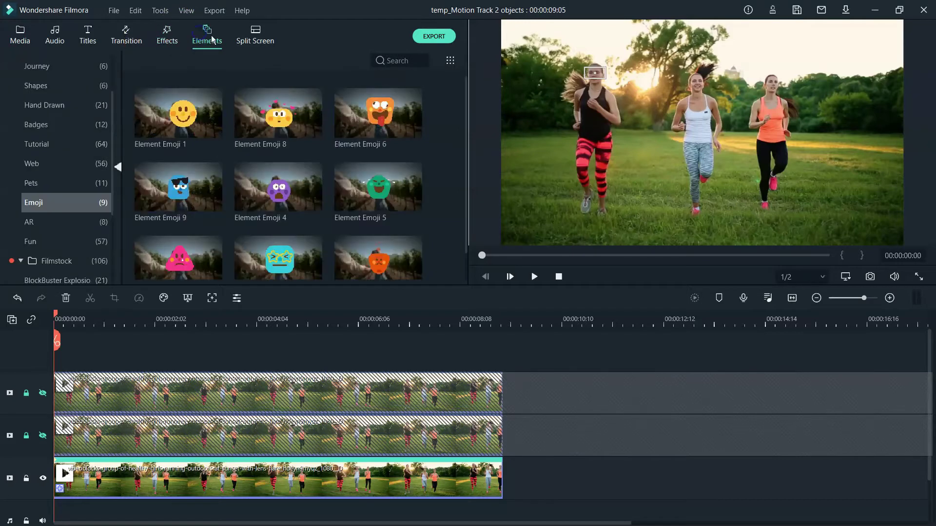
click(185, 108)
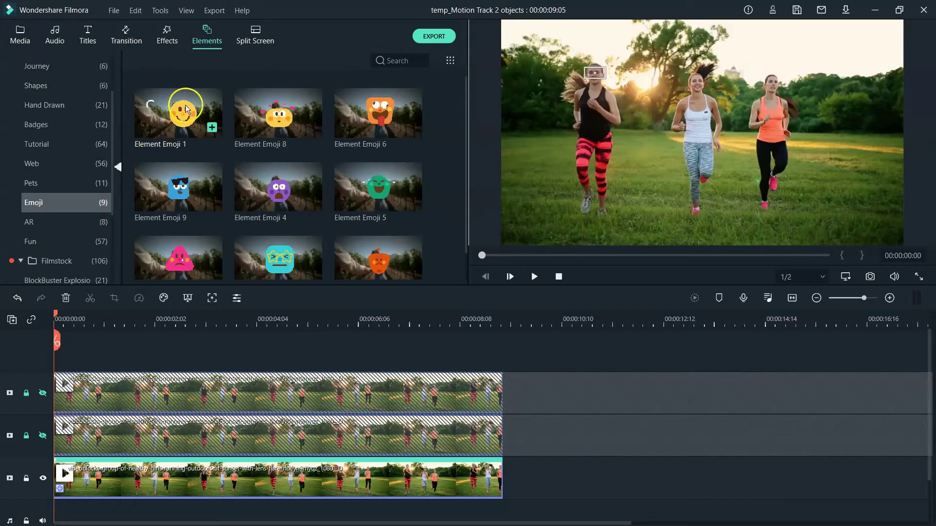
drag(191, 108, 63, 370)
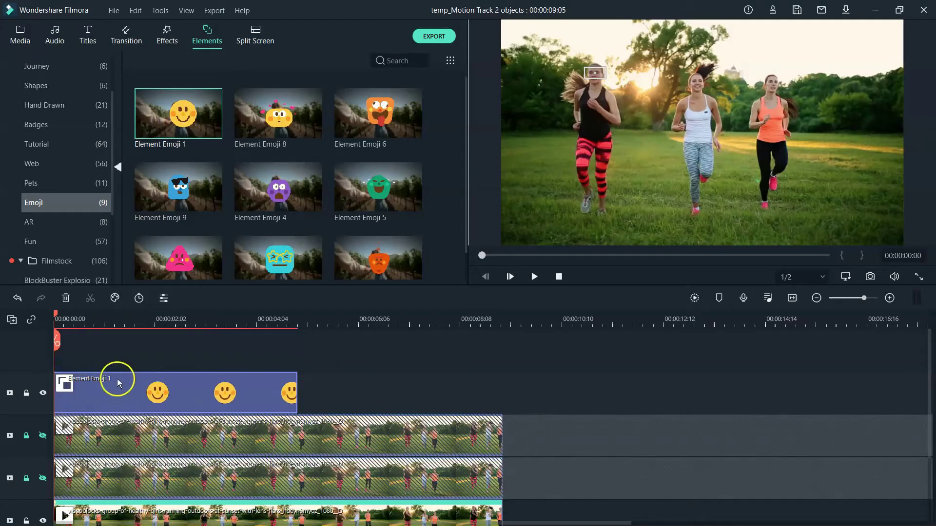
scroll(270, 390, down, 1)
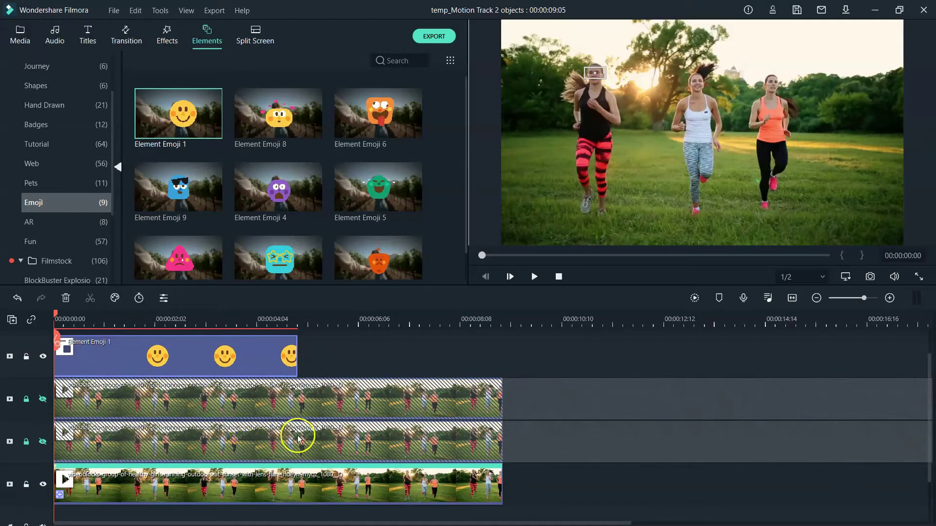
- Link Element Emoji 1 to the motion tracking of the lowest running clip
click(305, 480)
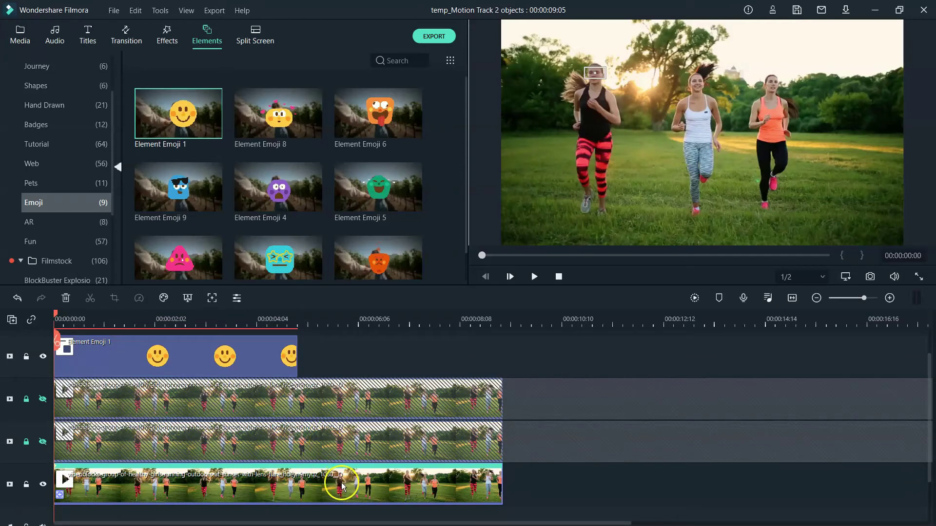
click(212, 298)
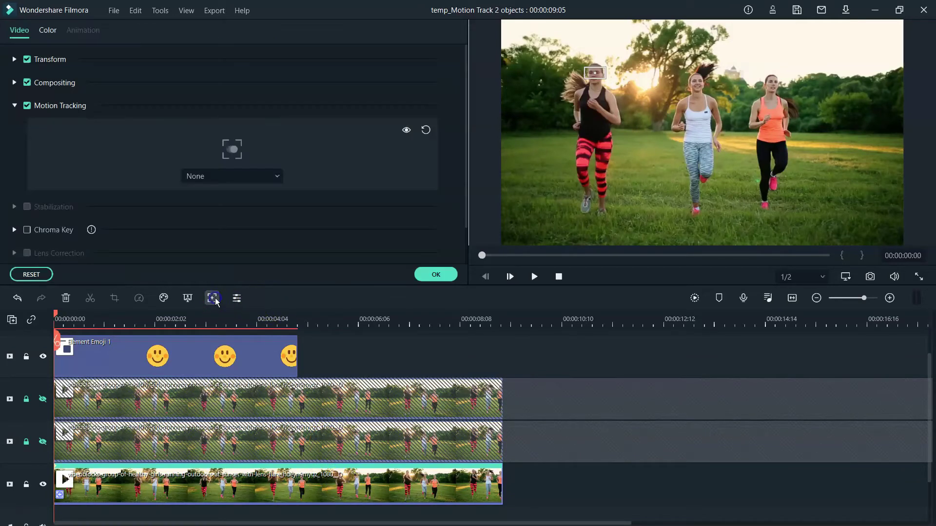
click(245, 174)
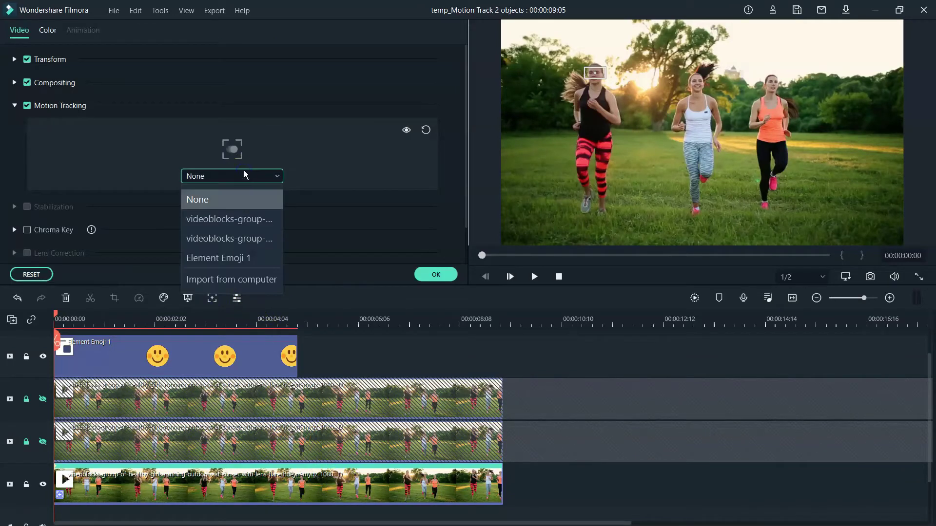
click(258, 263)
click(435, 275)
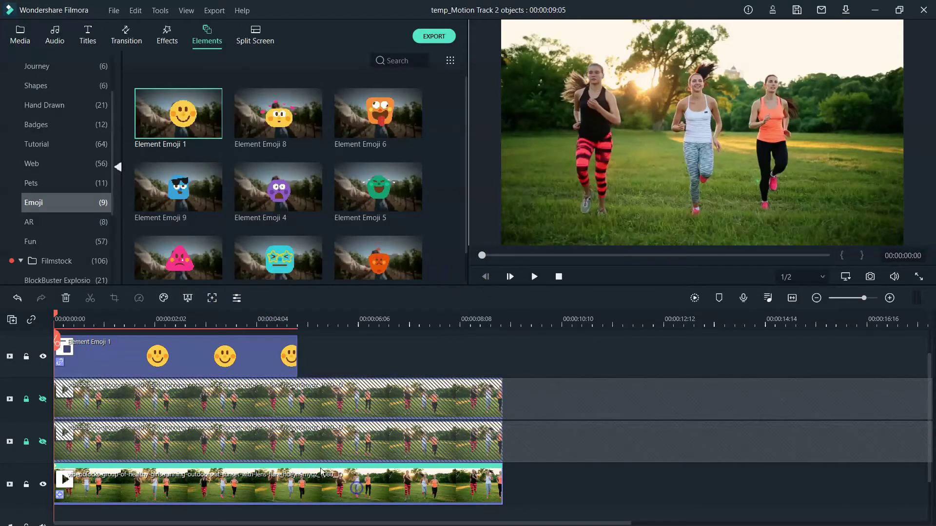
- Shrink Element Emoji 1 and place it just above the head of the runner in the black top
drag(56, 319, 133, 334)
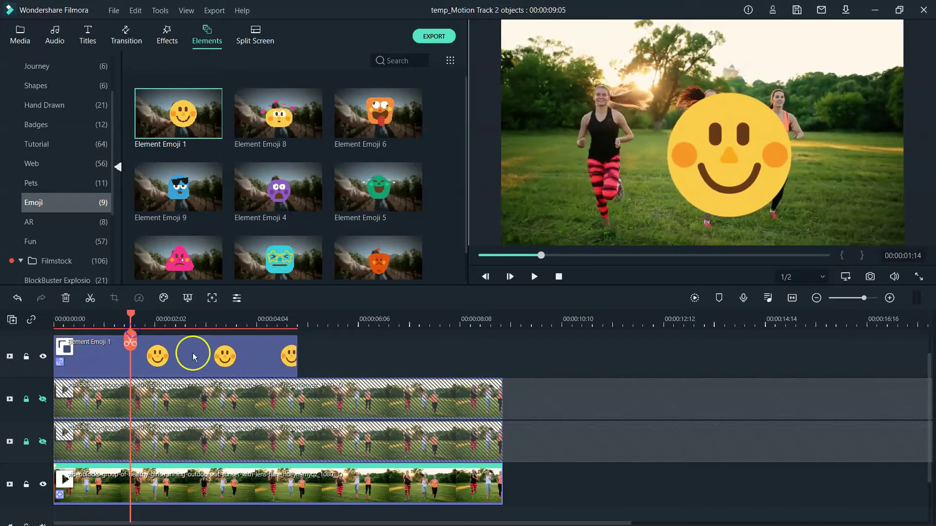
click(725, 144)
drag(599, 41, 576, 45)
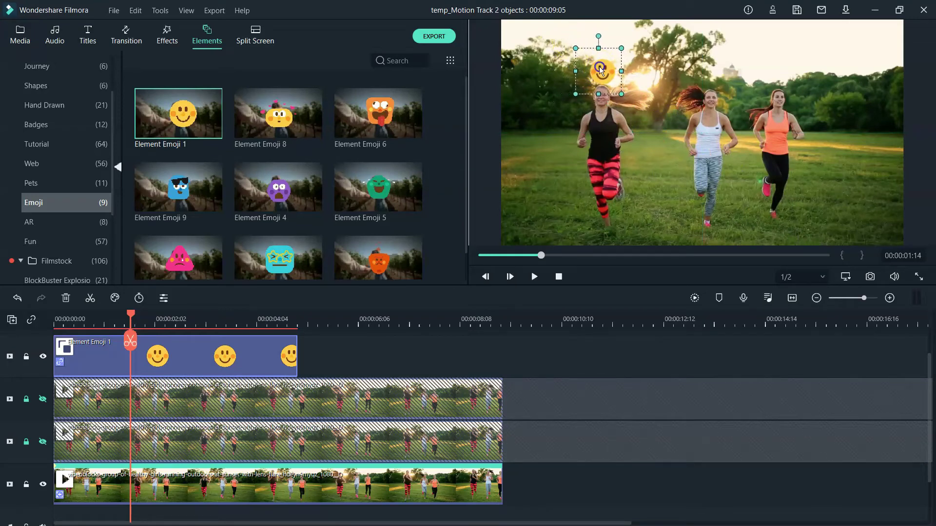
- Play the sequence from 00:00:00:00 to check how Element Emoji 1 follows the runner in the black top
drag(131, 318, 50, 326)
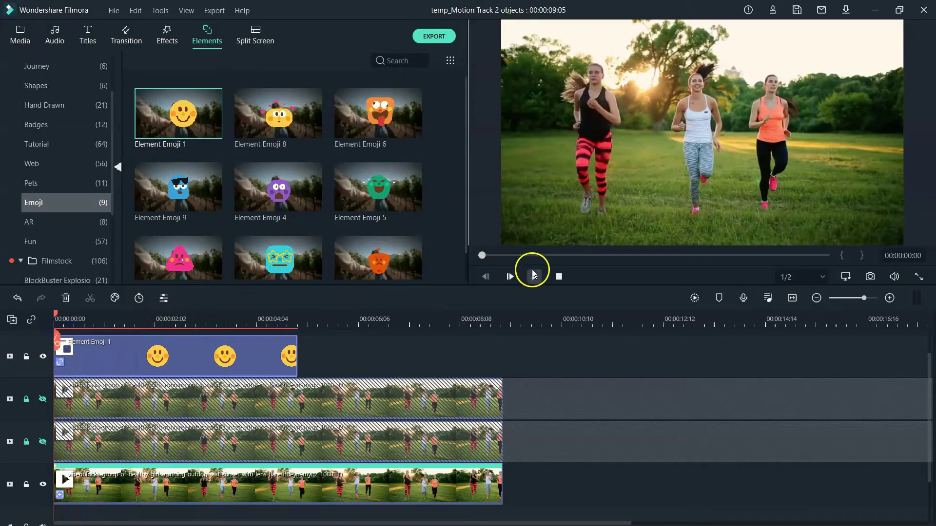
click(532, 274)
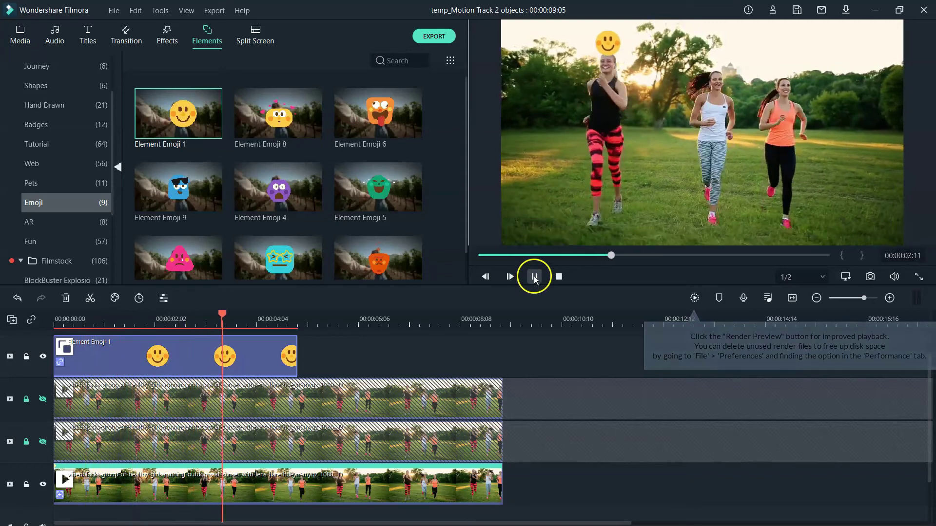
click(535, 277)
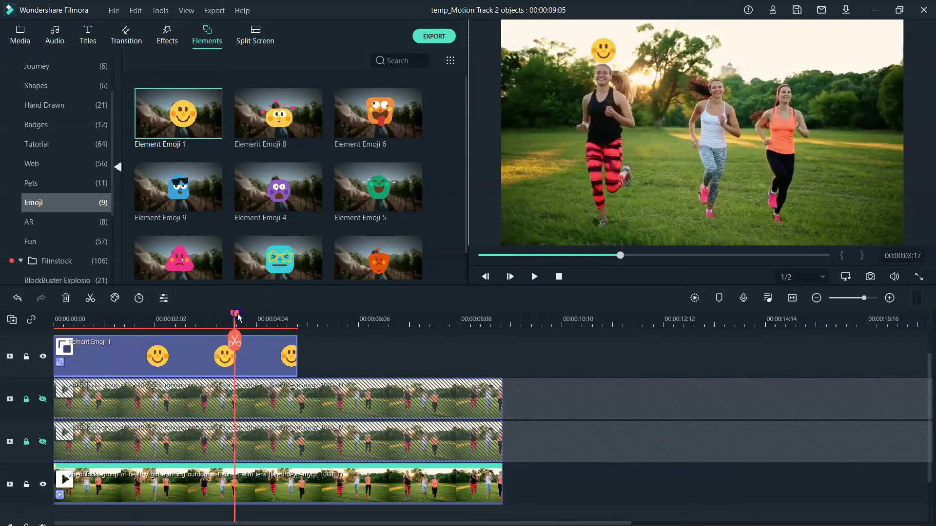
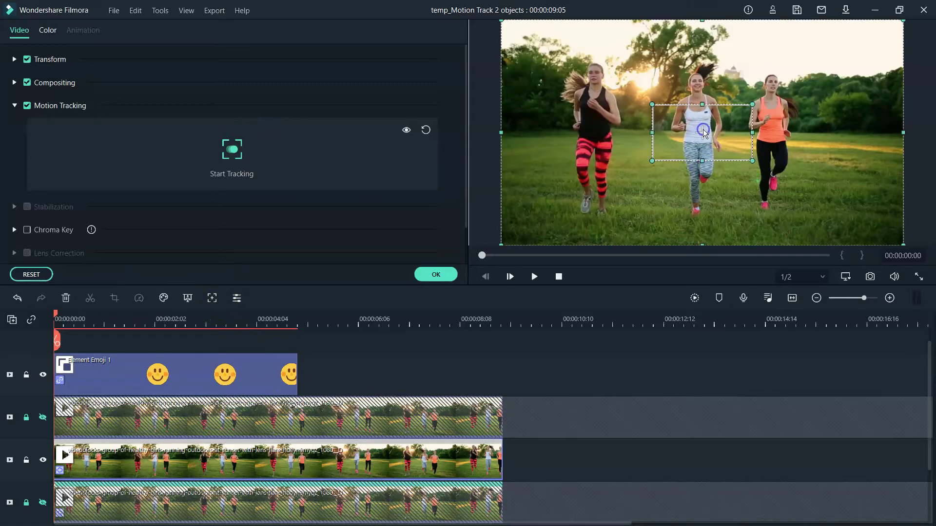
- Fit the tracking box around the face of the runner in the white top and motion-track it on the middle running clip
drag(703, 132, 697, 80)
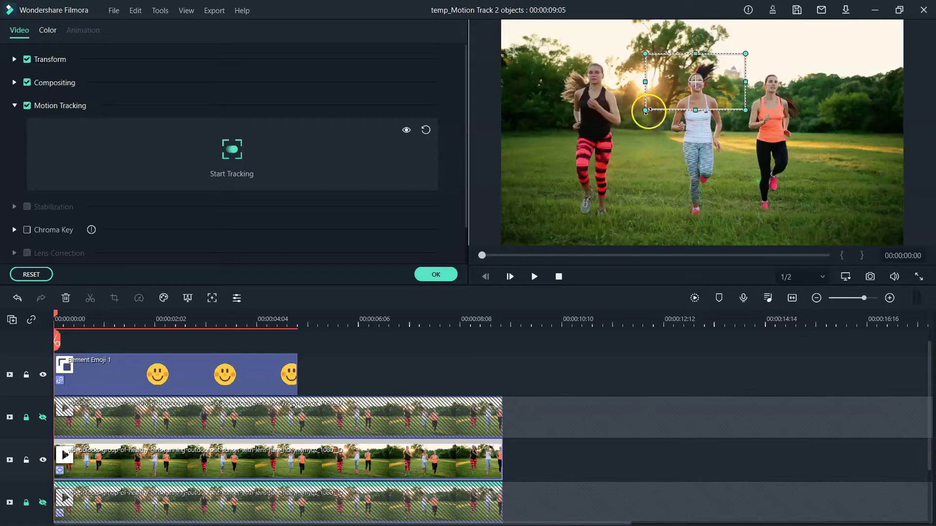
drag(646, 111, 663, 100)
drag(727, 64, 707, 75)
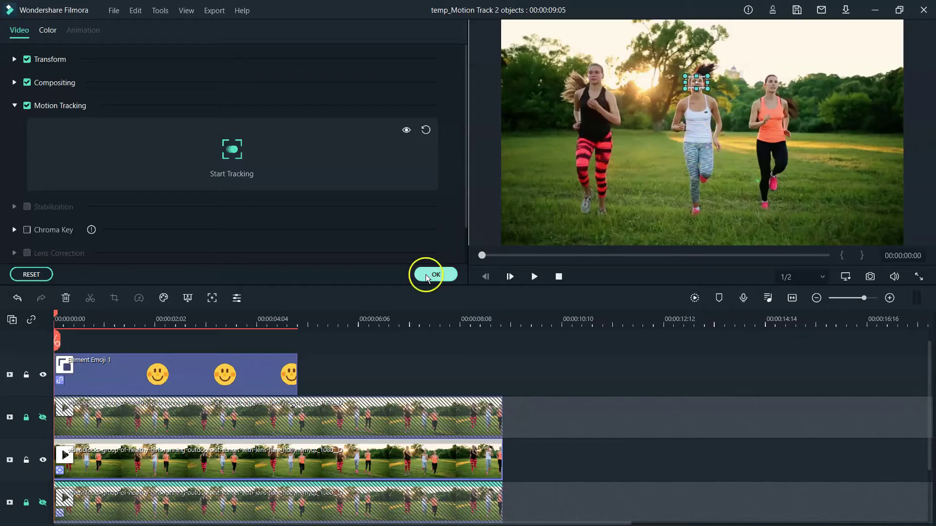
click(235, 155)
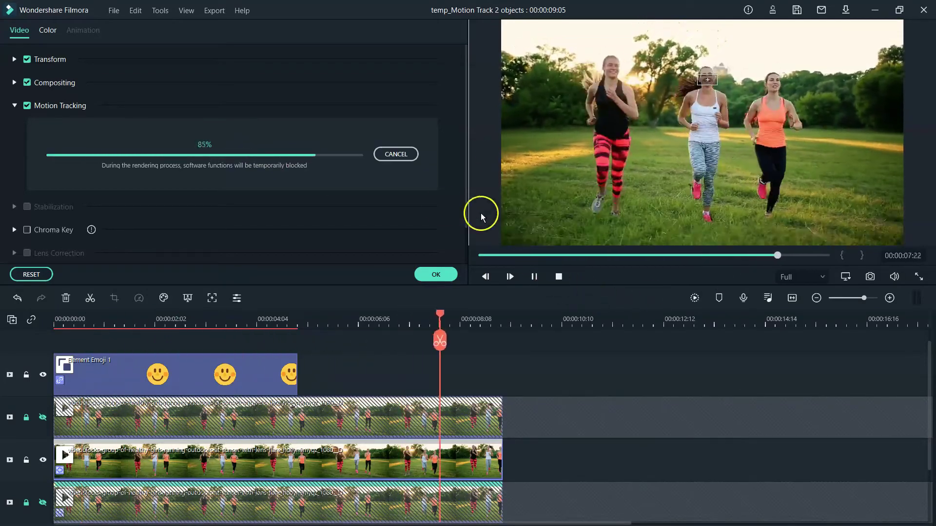
click(436, 275)
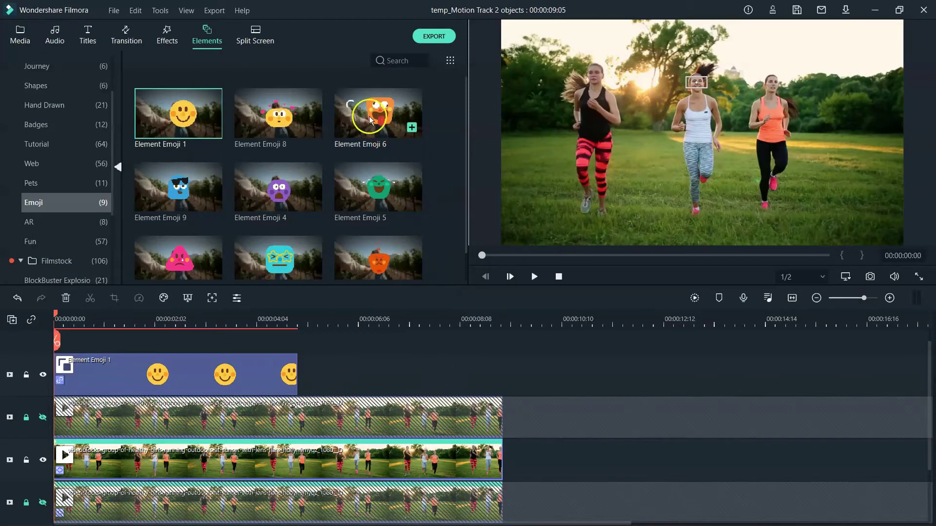
- Add Element Emoji 6 on a new track above Element Emoji 1 and link it to the middle running clip's motion tracking
click(383, 110)
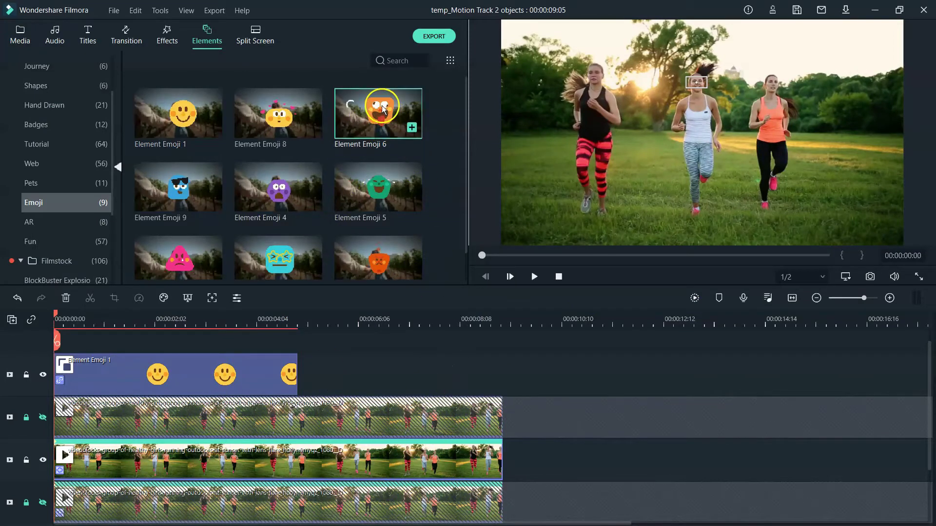
drag(281, 323, 72, 356)
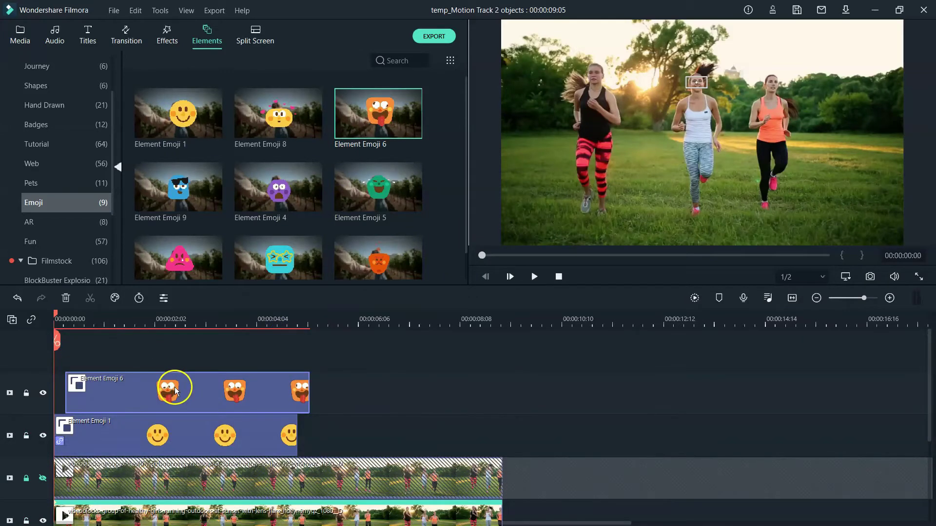
scroll(285, 441, down, 1)
click(266, 483)
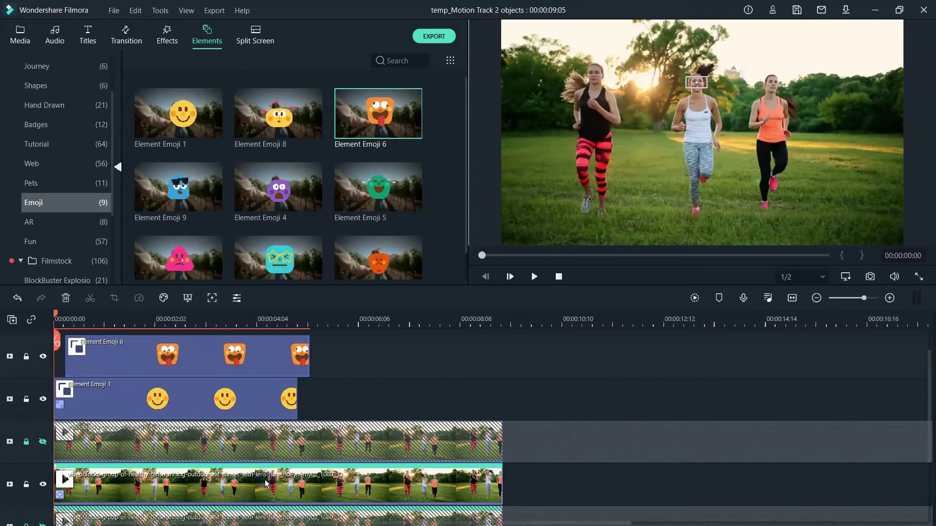
click(213, 298)
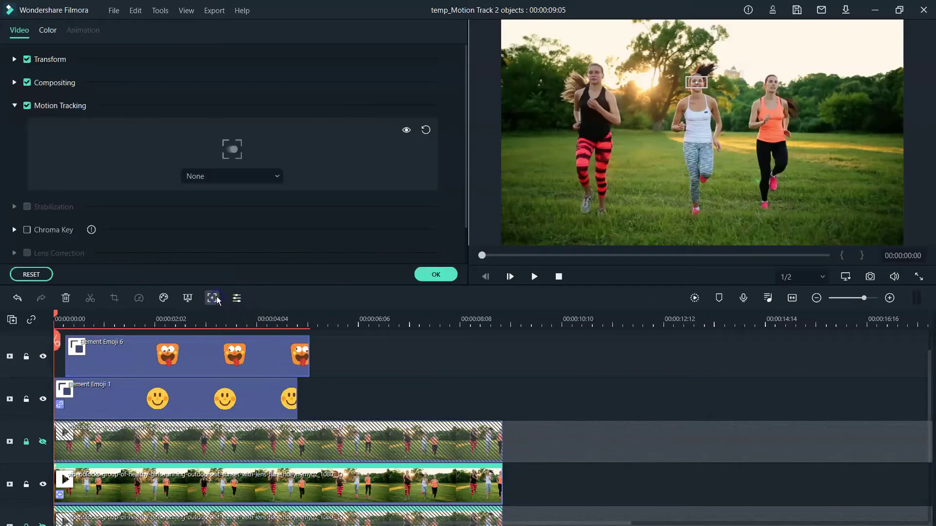
click(231, 178)
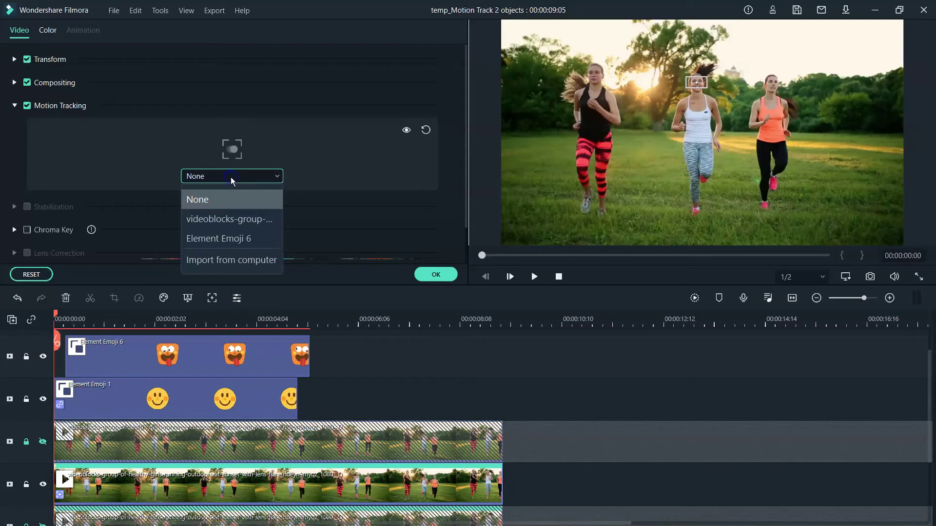
click(256, 240)
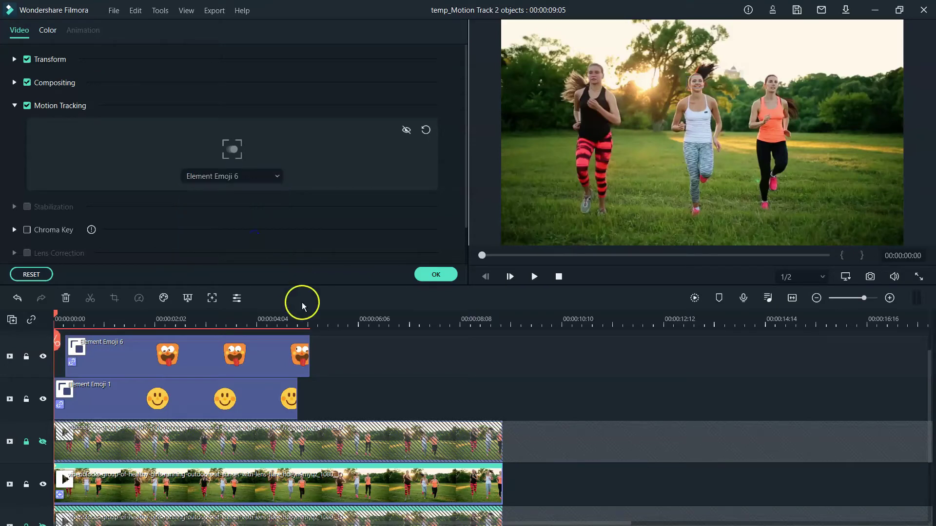
click(435, 274)
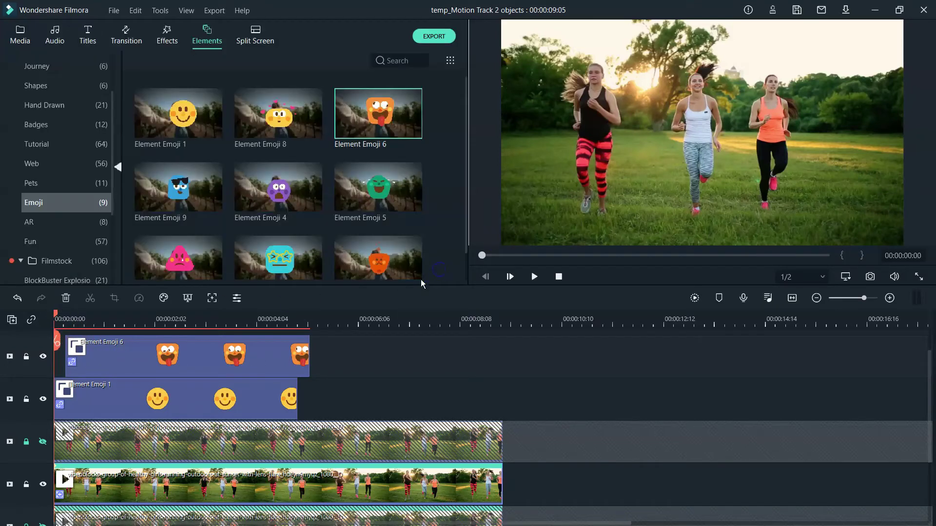
- Shrink Element Emoji 6 and place it just above the head of the runner in the white top
click(536, 276)
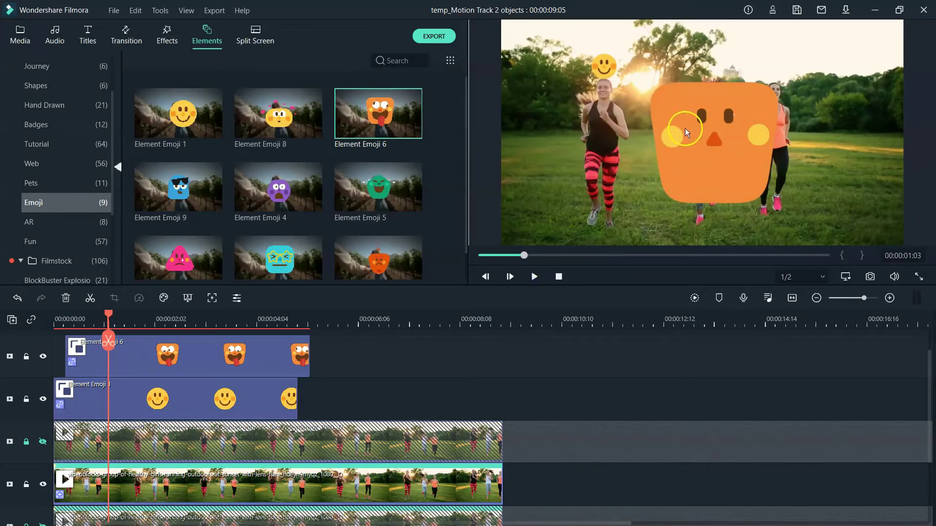
click(685, 128)
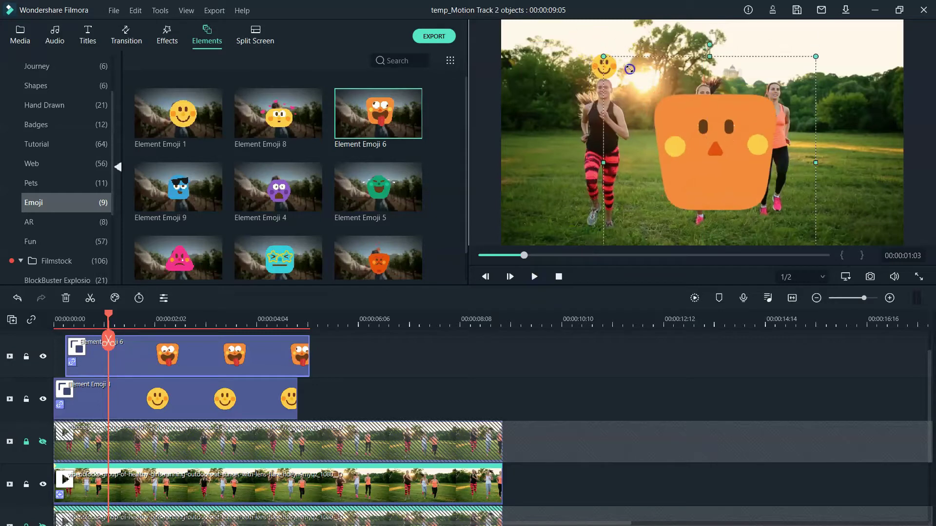
drag(629, 69, 710, 63)
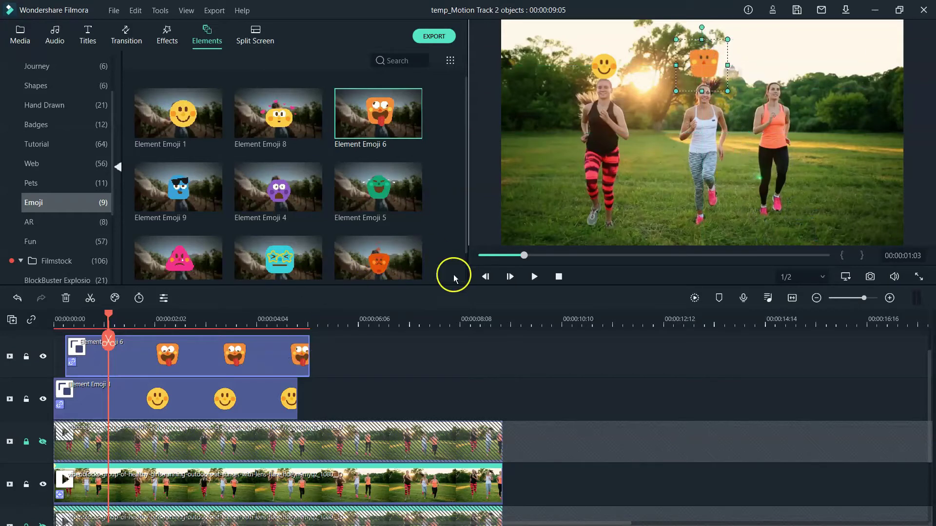
- Play the section with both emojis to check their tracking, and return the playhead to 00:00:00:00
click(534, 276)
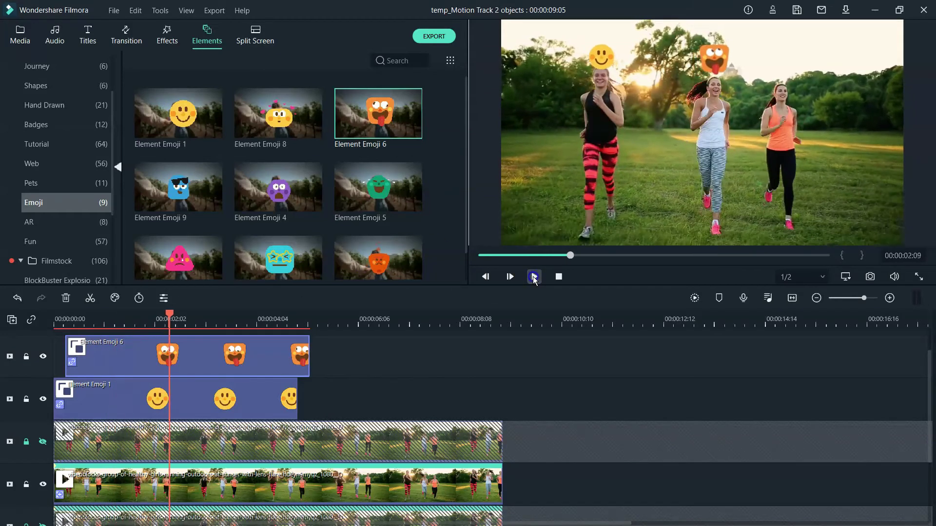
click(535, 276)
drag(173, 316, 55, 363)
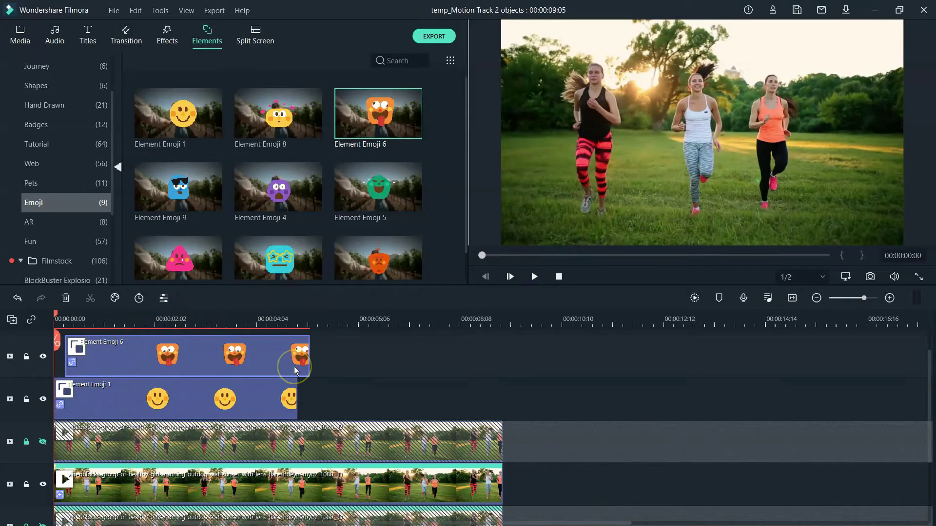
- Show and unlock the lowest running clip's track, and lock and hide the middle running clip's track
key(Delete)
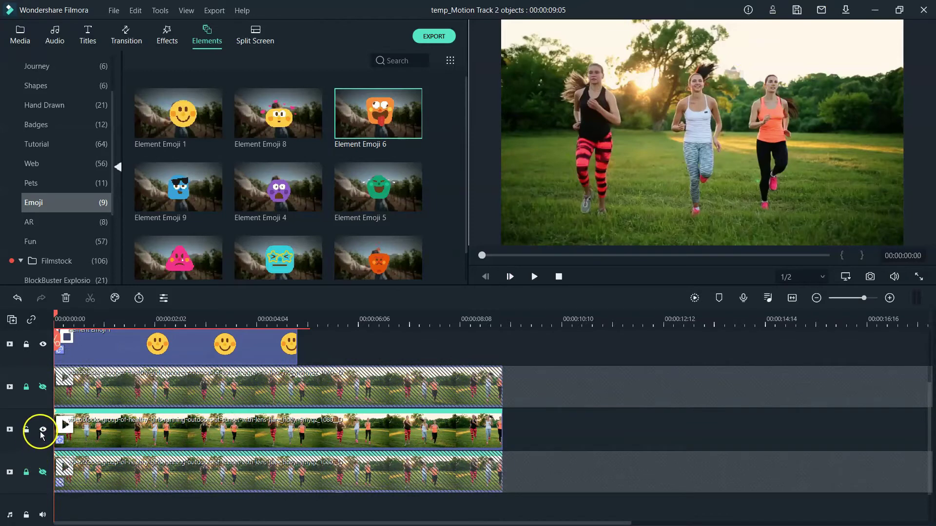
click(42, 472)
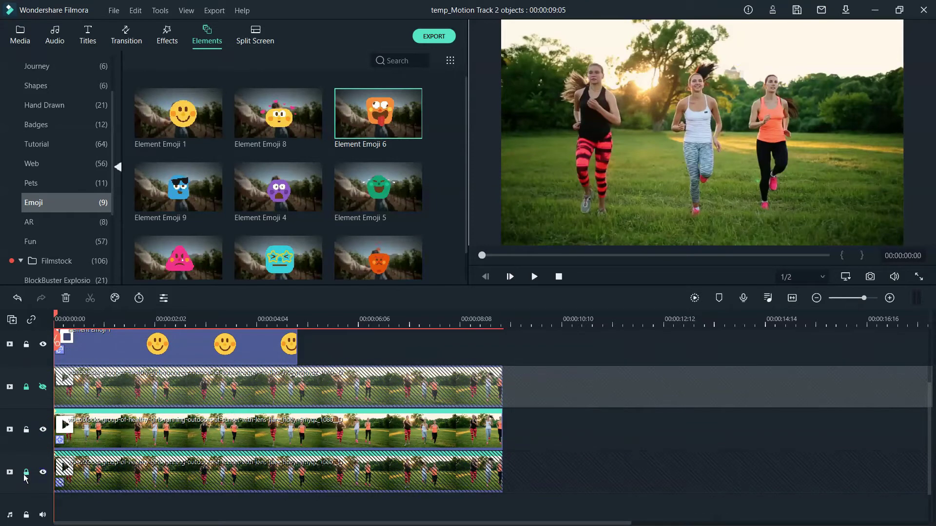
click(26, 472)
click(26, 430)
click(42, 430)
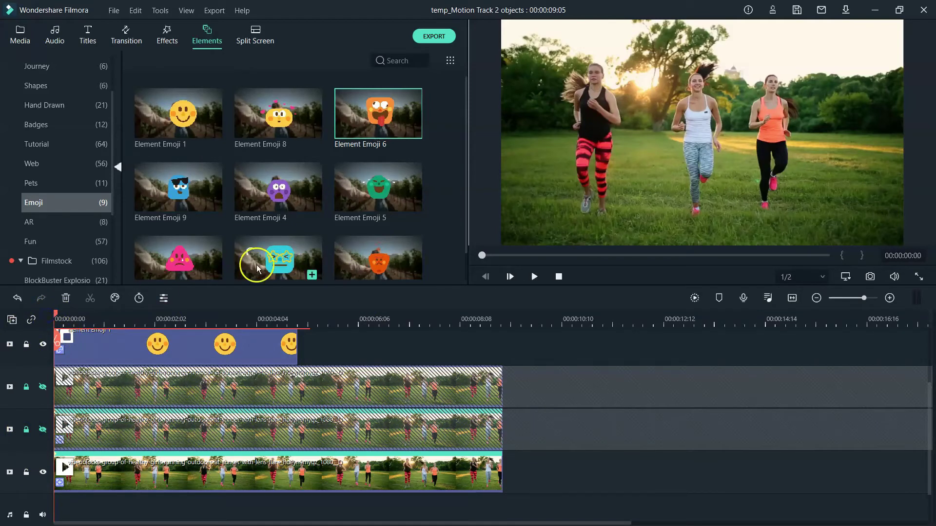
- Play the sequence from the start to check the tracked emojis with only the lowest running clip active
click(535, 277)
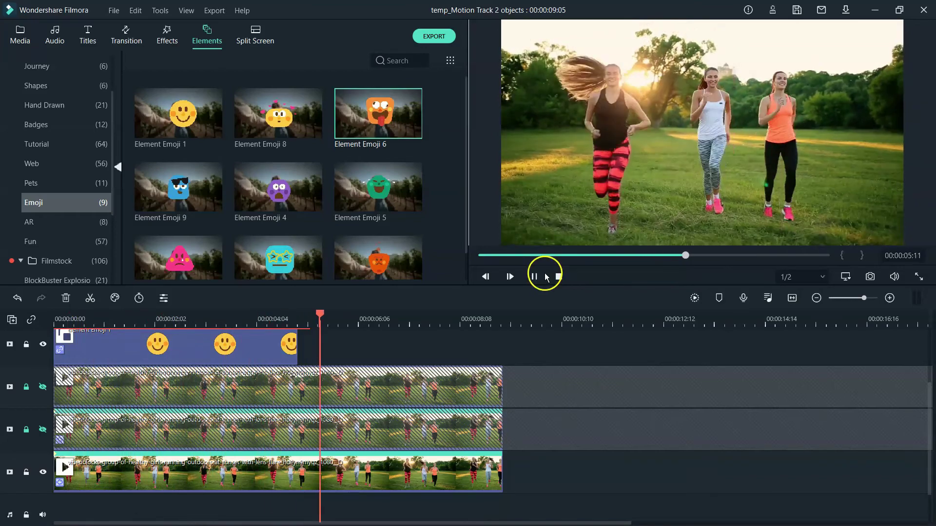
click(534, 277)
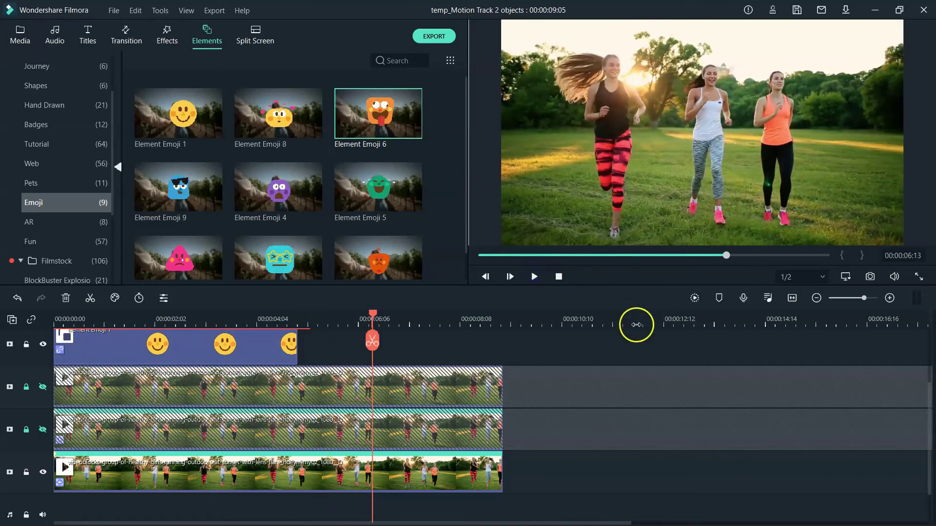
key(alt+a)
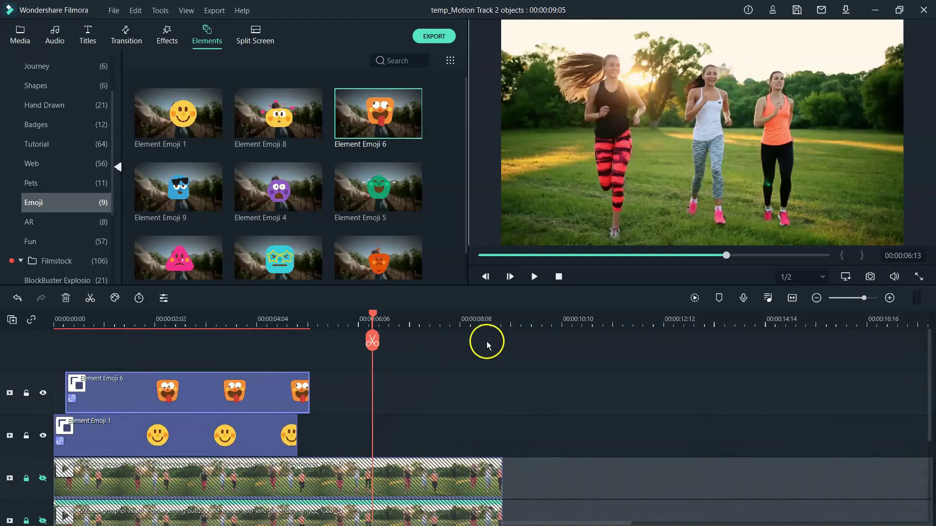
- Add the videoblocks-young-woman street clip from the project media to Element Emoji 1's track, just past the end of the running clips
scroll(522, 350, down, 1)
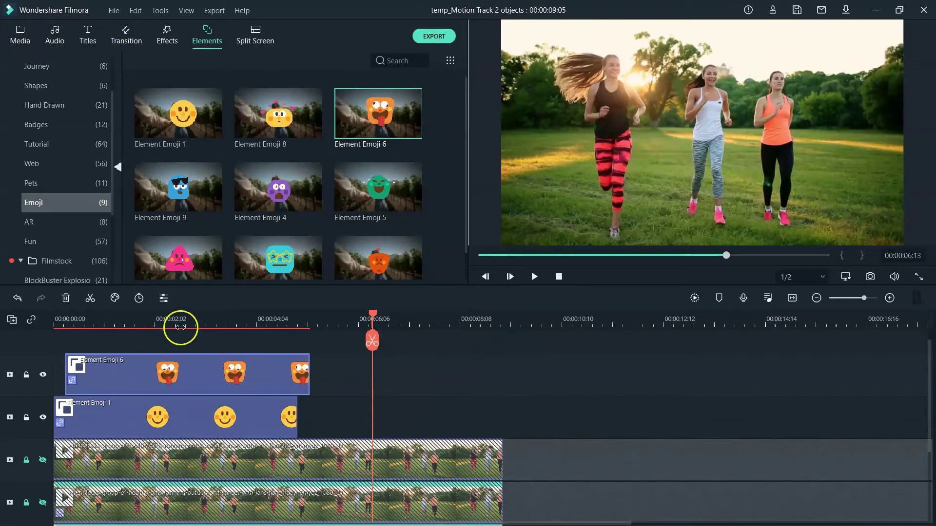
click(23, 32)
mouse_move(302, 116)
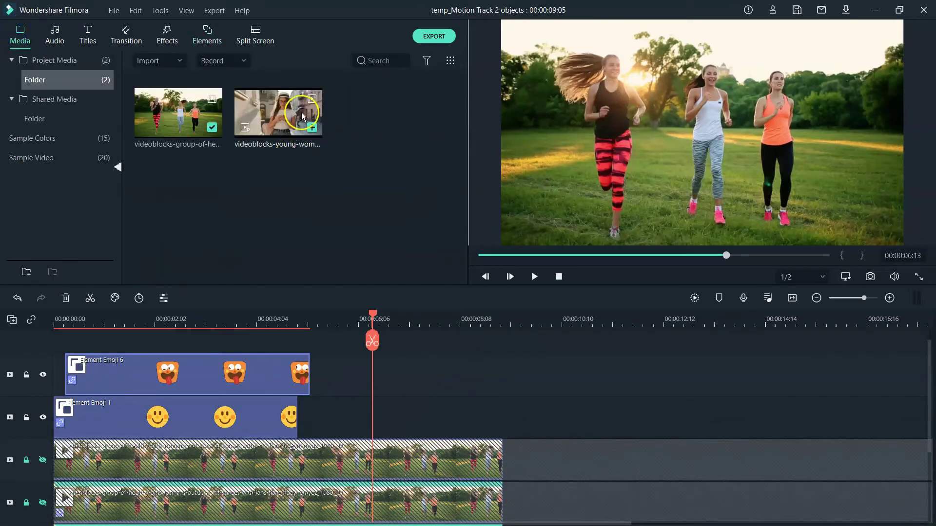
drag(294, 108, 541, 454)
drag(540, 509, 518, 429)
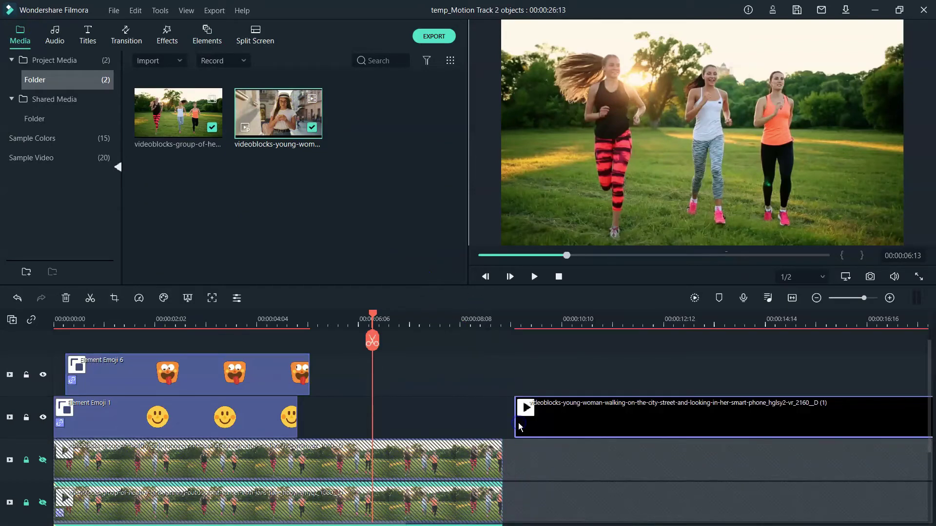
- Show and unlock the tracks of the upper and middle running clips
click(43, 405)
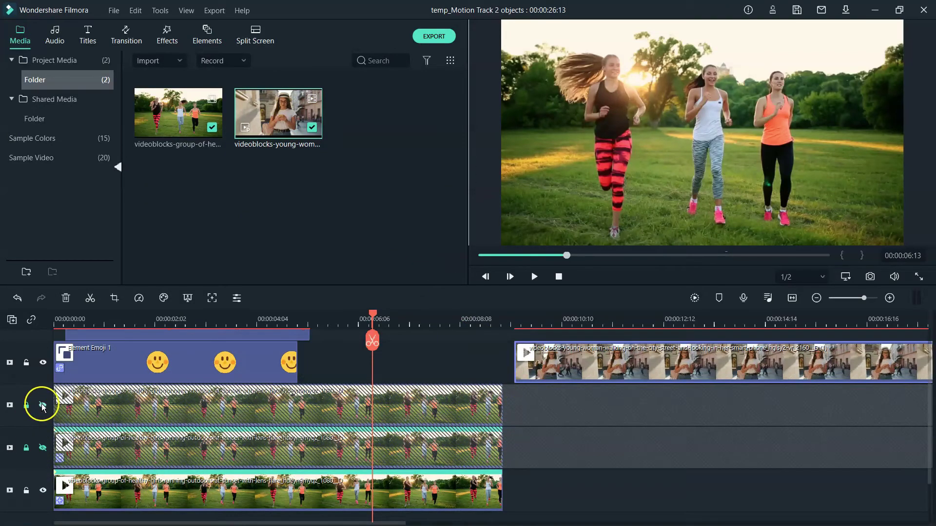
click(43, 447)
click(26, 449)
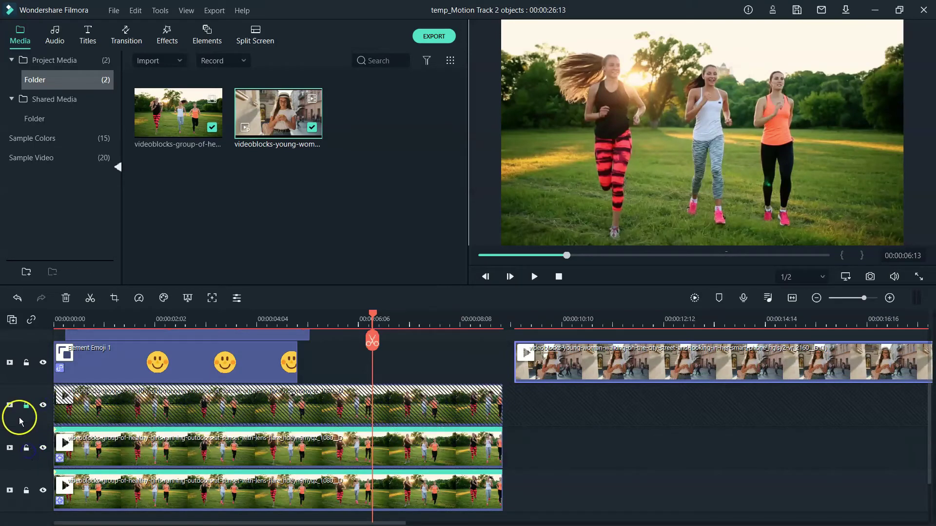
click(26, 406)
- Move the young-woman street clip down to the lowest running clip's track and play it from near its start
drag(623, 349, 632, 487)
click(521, 317)
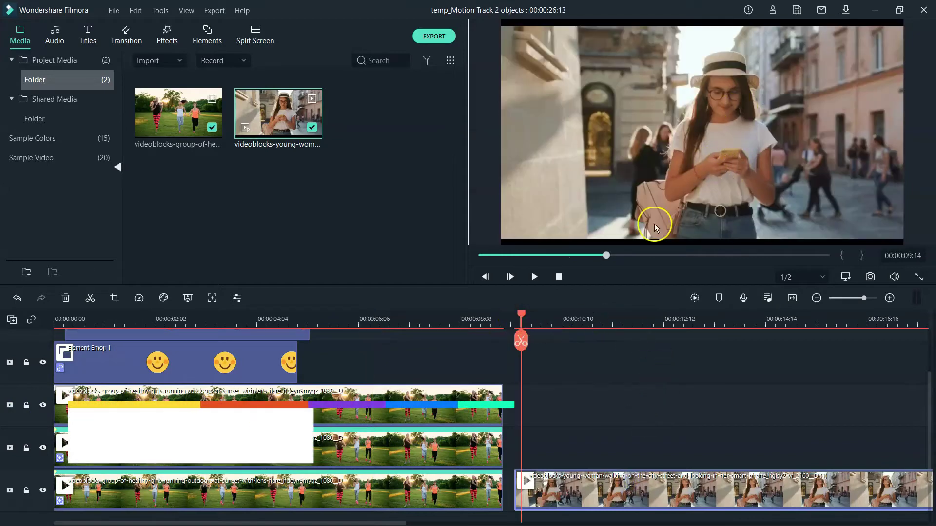
click(533, 277)
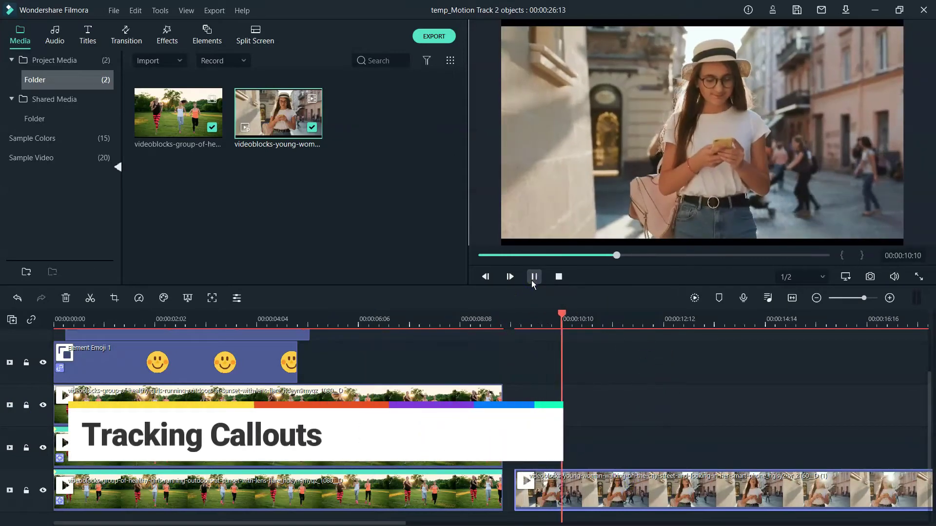
click(606, 314)
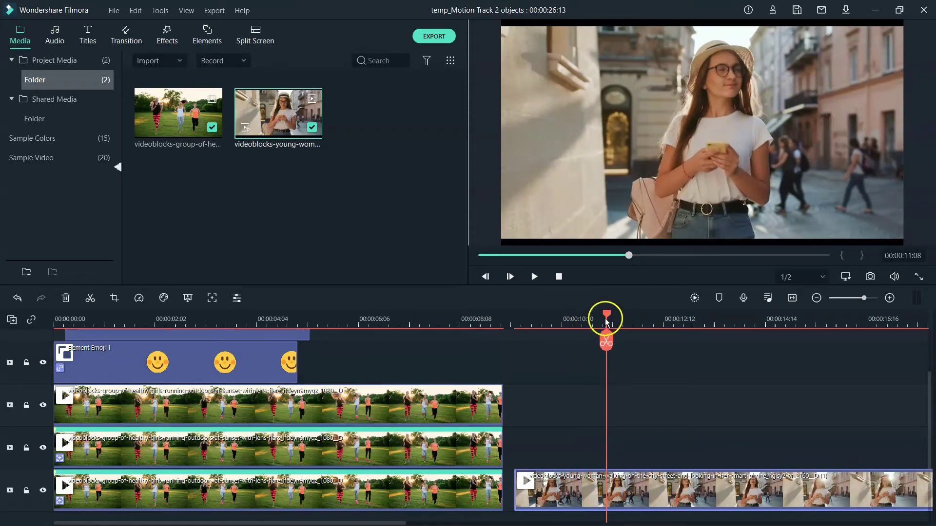
drag(605, 315, 562, 314)
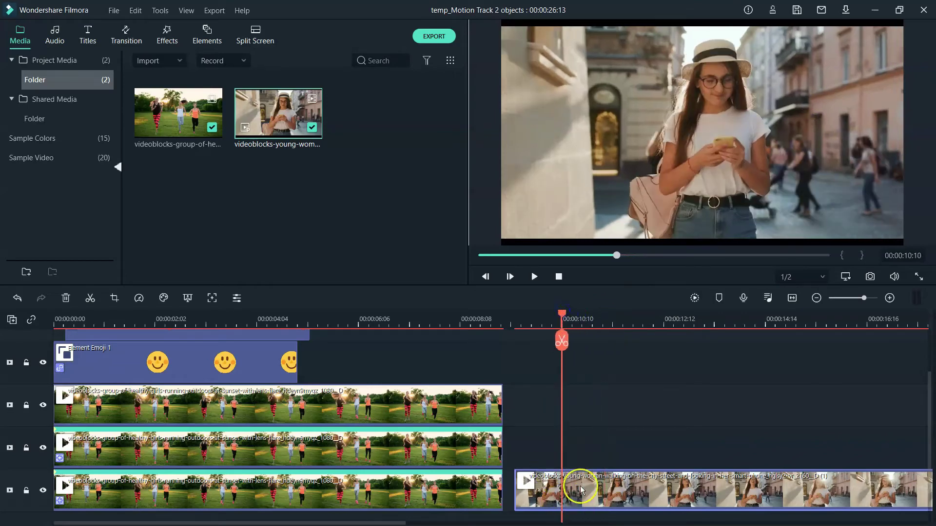
click(212, 298)
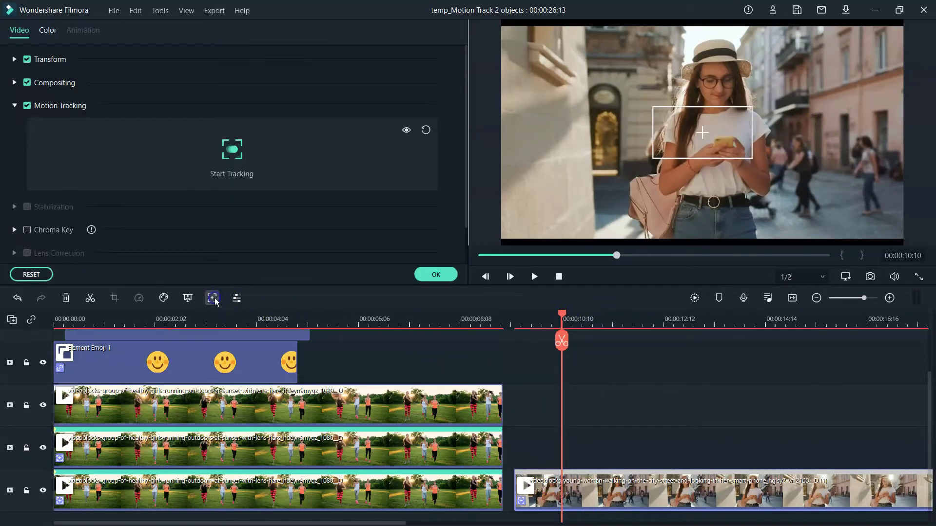
click(707, 130)
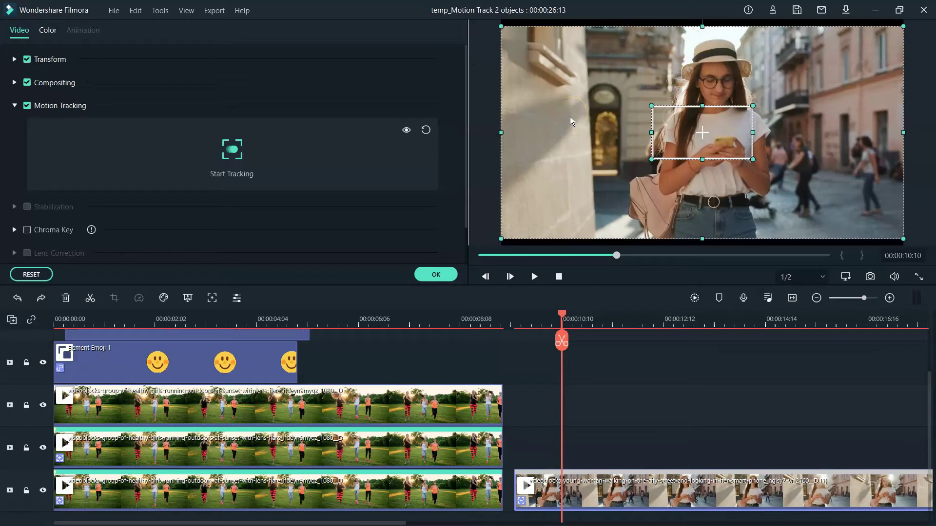
key(ctrl+z)
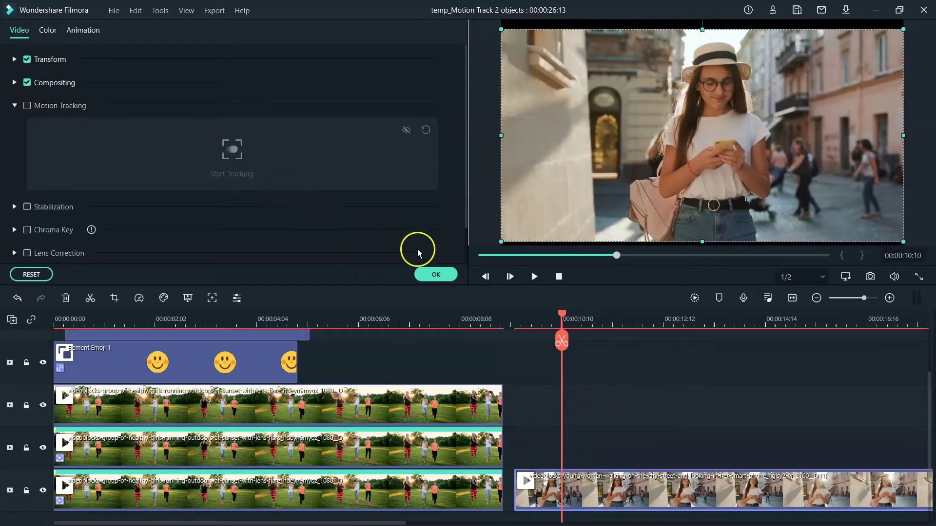
click(435, 275)
- Enable motion tracking on the young-woman street clip and shrink the tracking box to fit tightly around her phone
click(213, 298)
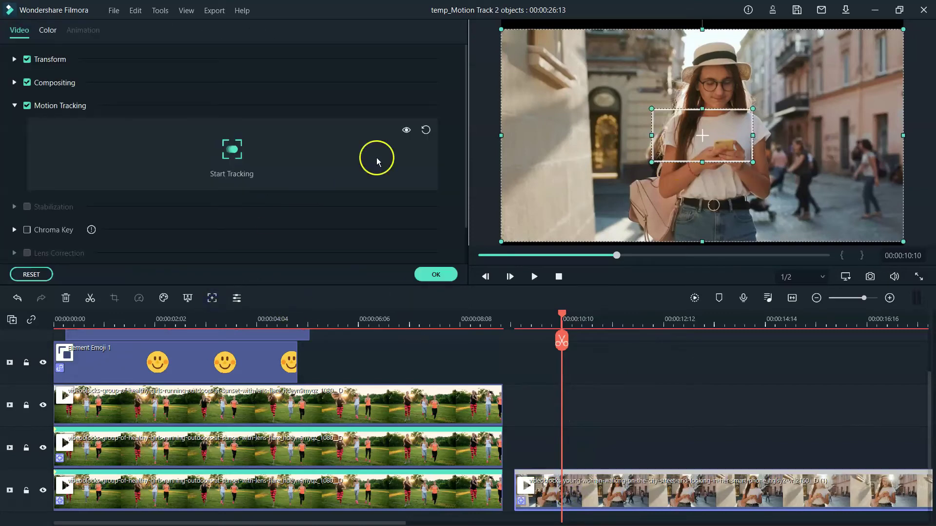
drag(652, 111, 683, 126)
key(ctrl+z)
click(665, 119)
drag(748, 145, 726, 150)
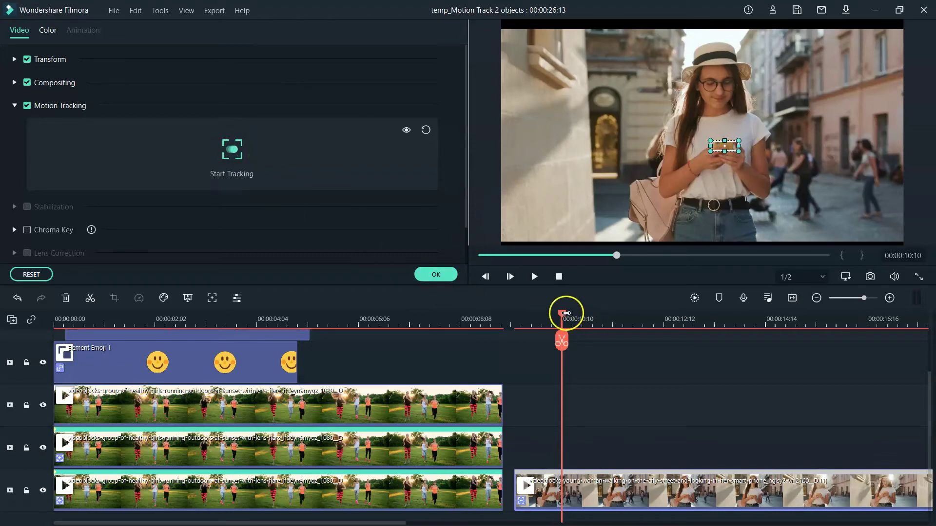
- Place the tracking box over the phone at the street clip's first frame and run the motion tracking
drag(563, 316, 517, 321)
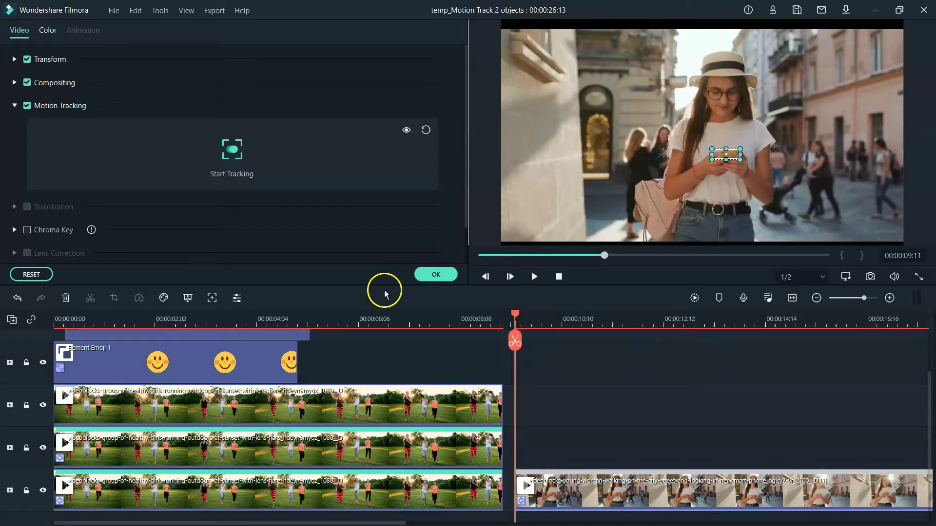
click(233, 149)
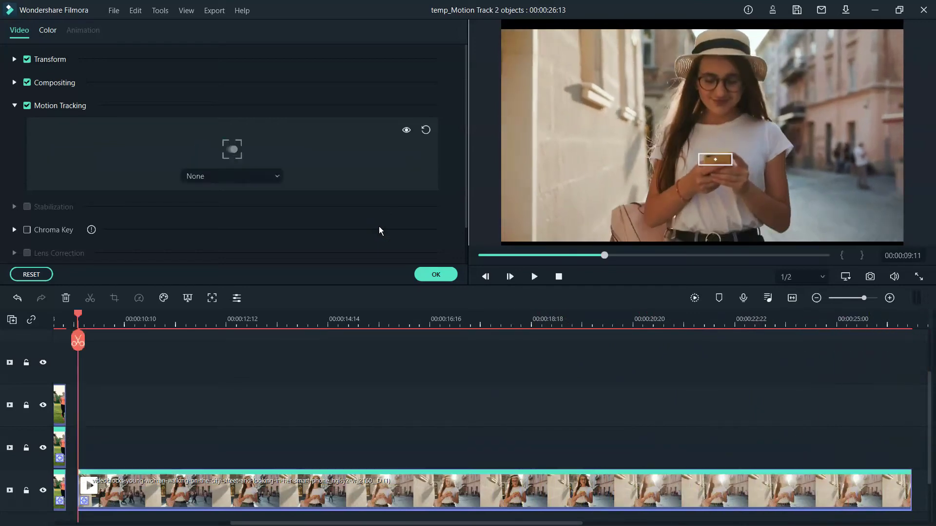
click(363, 179)
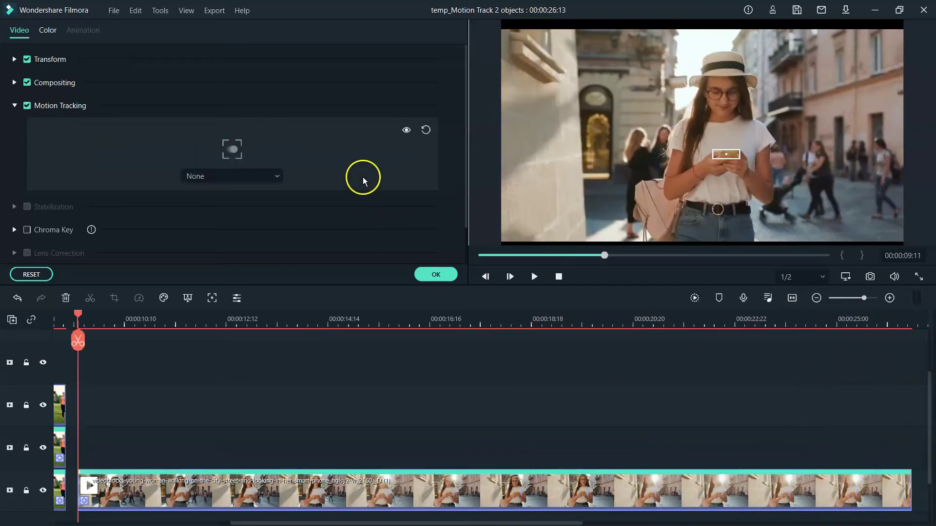
click(436, 274)
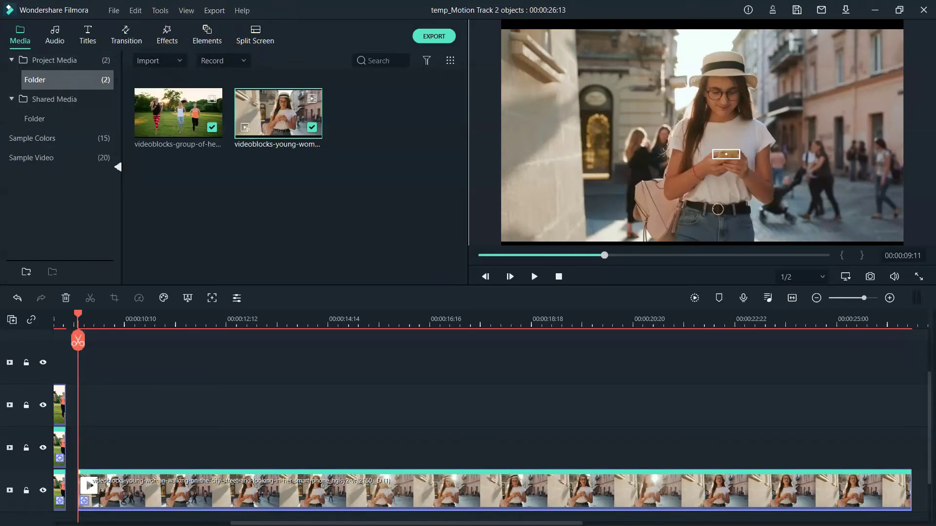
- Browse the included Callout titles, download Callout 5 and play its preview
click(88, 41)
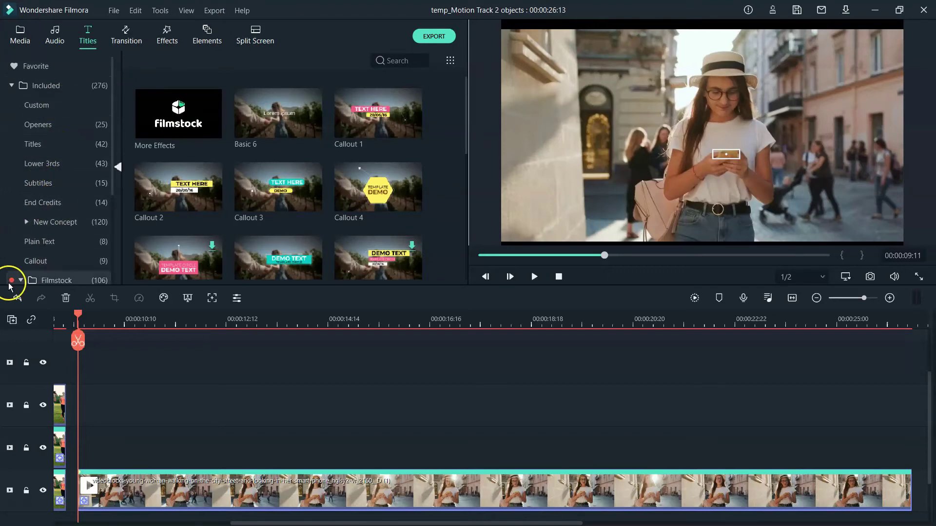
scroll(45, 248, down, 1)
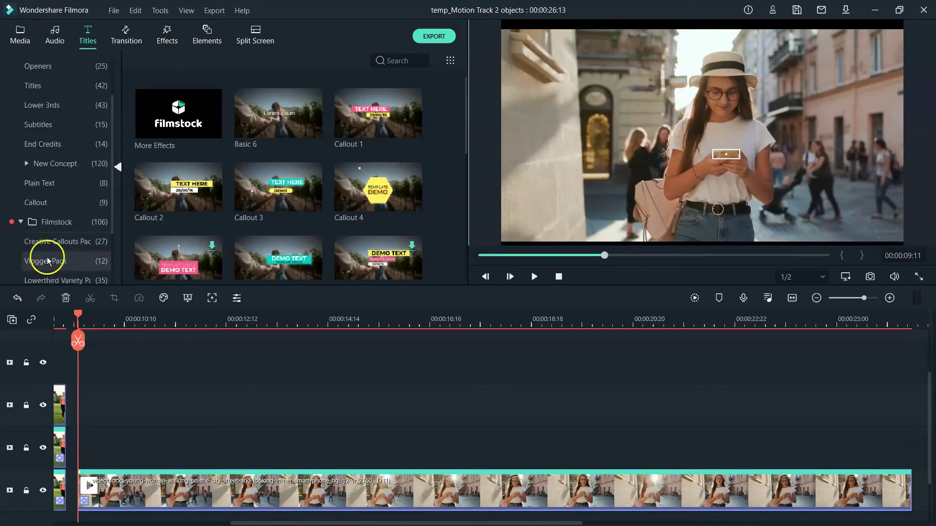
click(21, 221)
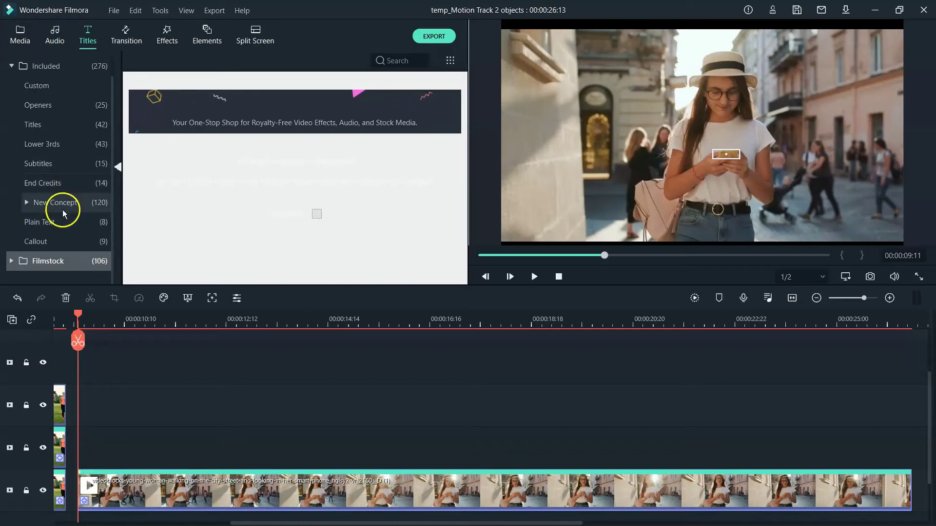
click(46, 245)
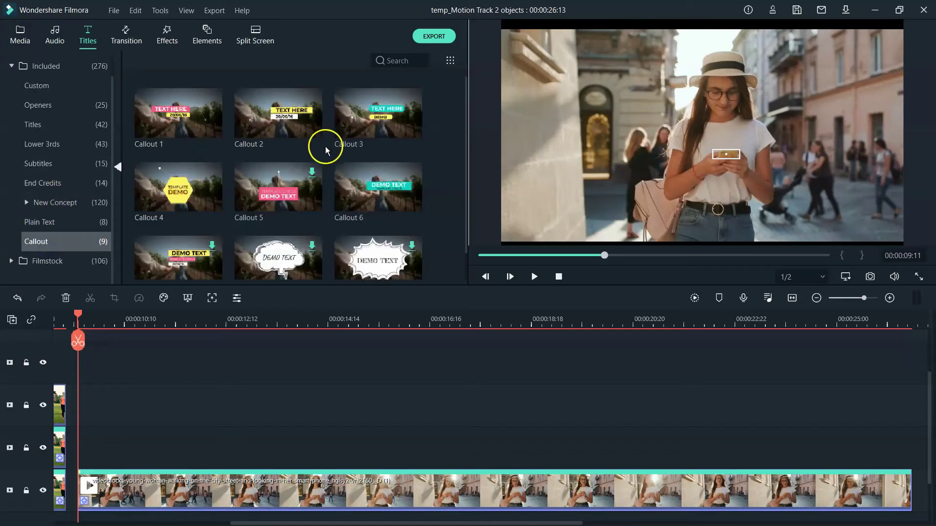
scroll(332, 190, down, 1)
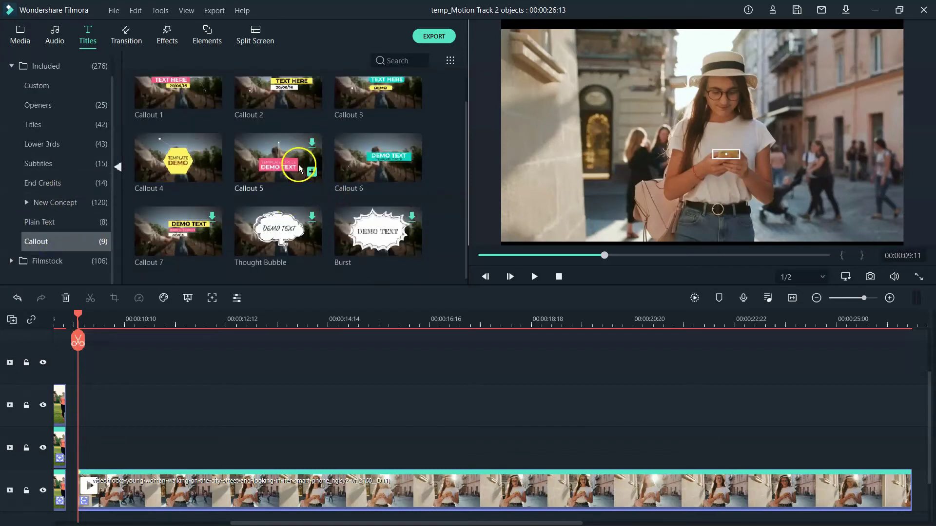
mouse_move(293, 165)
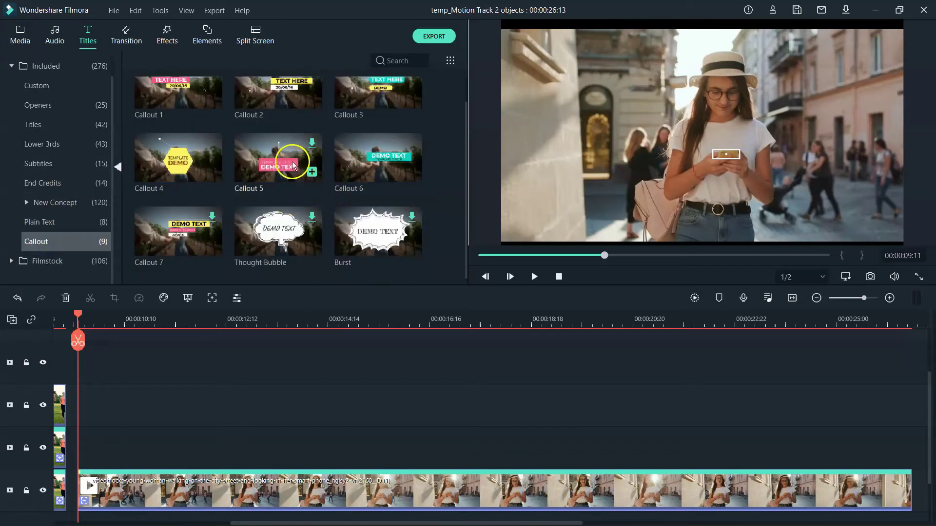
click(312, 144)
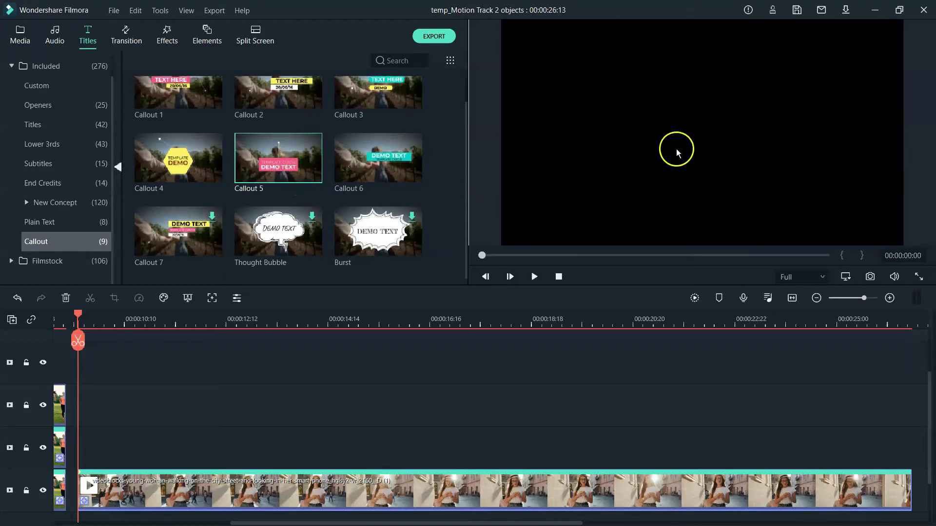
click(534, 276)
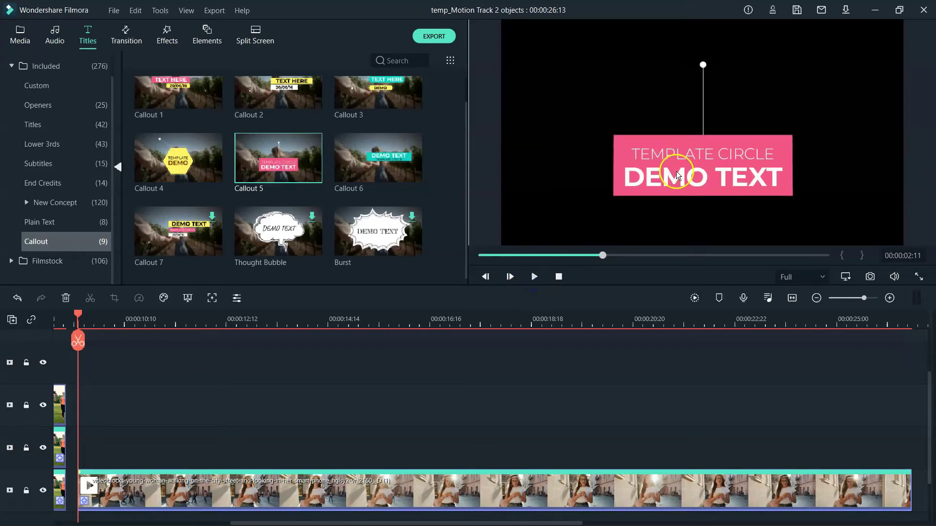
- Preview the Callout 6 title and pause it once its text box is displayed
scroll(315, 217, up, 1)
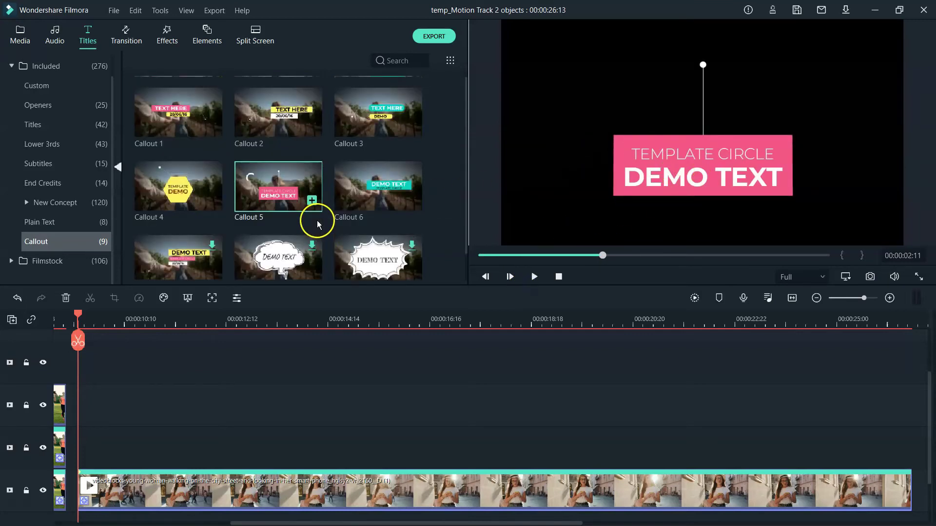
click(366, 192)
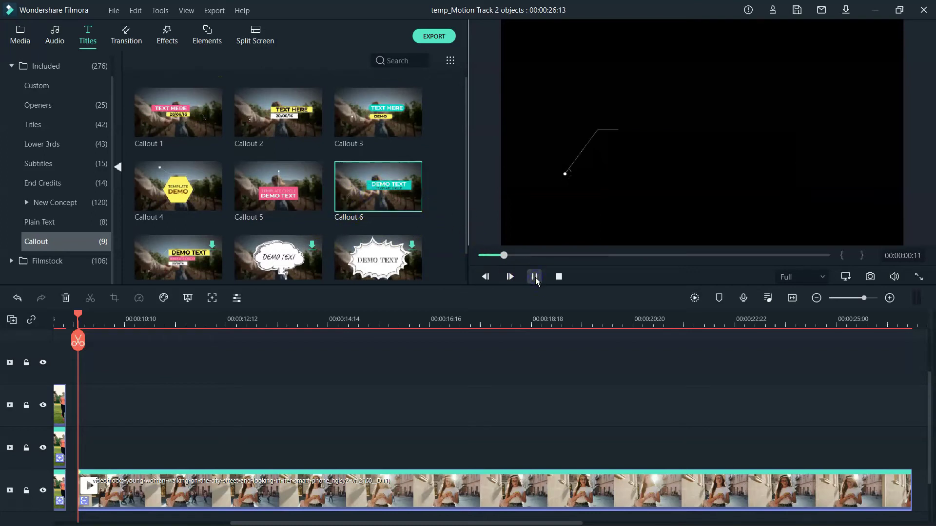
click(524, 196)
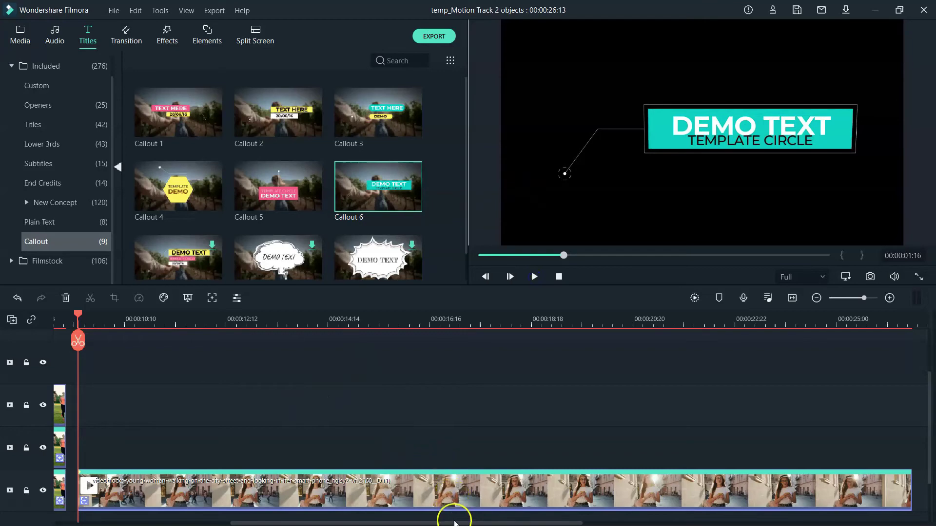
- Add Callout 6 on the track directly above the street clip, aligned with the clip's start, and shorten its end slightly
scroll(607, 313, down, 2)
click(461, 419)
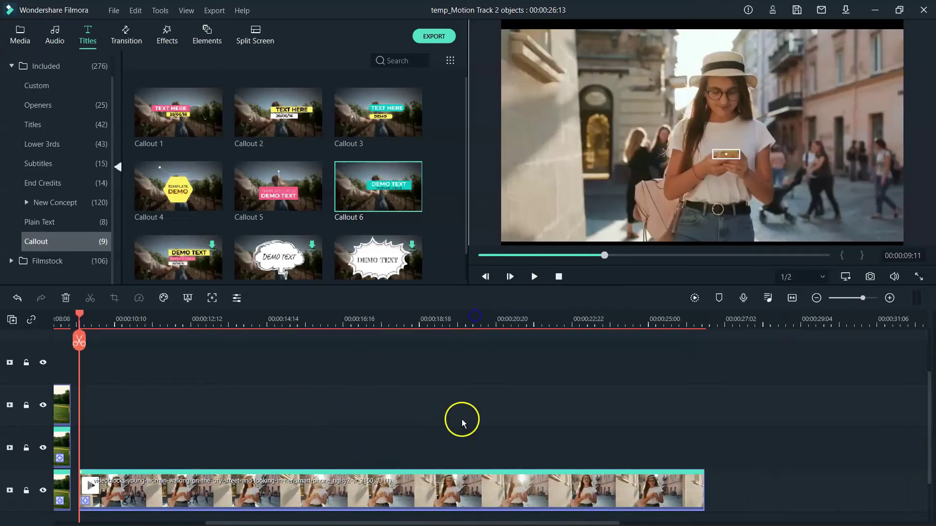
drag(456, 523, 361, 523)
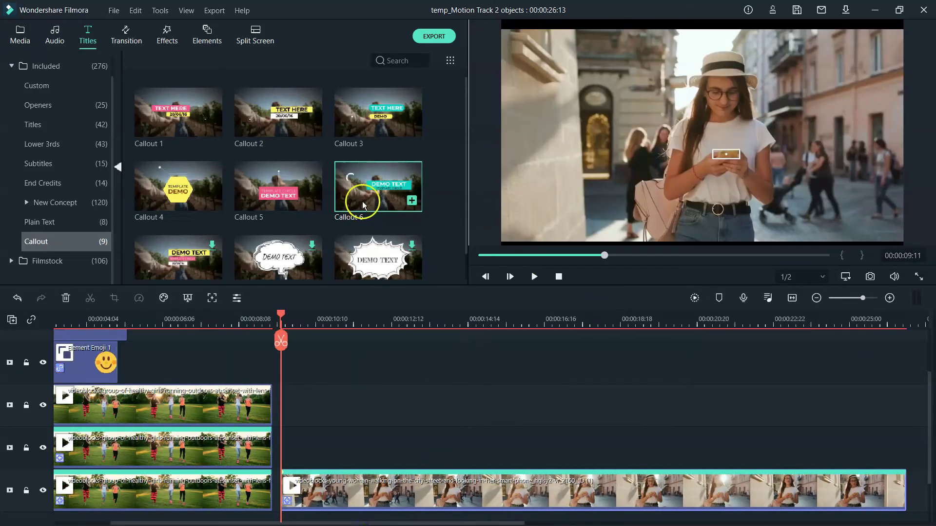
drag(368, 190, 289, 446)
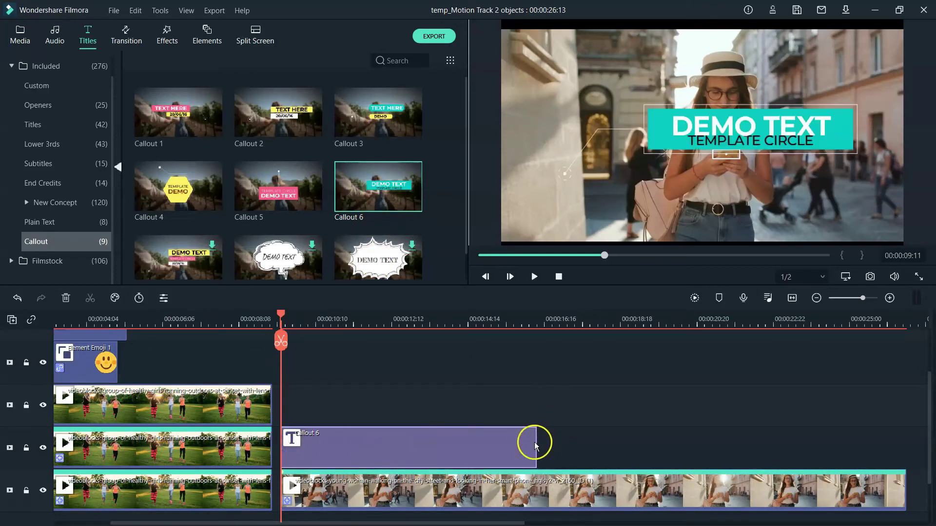
mouse_move(535, 442)
mouse_down()
mouse_move(589, 444)
mouse_move(507, 445)
mouse_move(518, 445)
mouse_up()
click(418, 357)
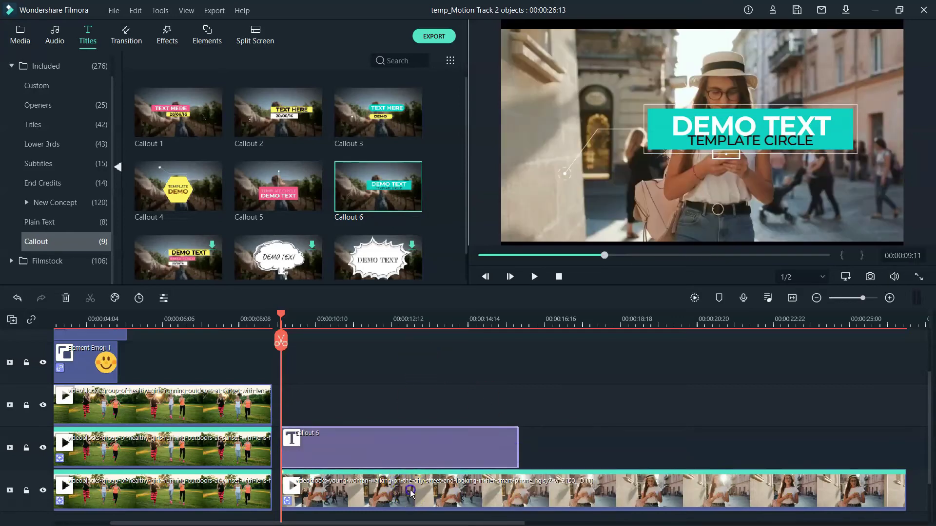
- Link the street clip's motion tracking to Callout 6
click(411, 491)
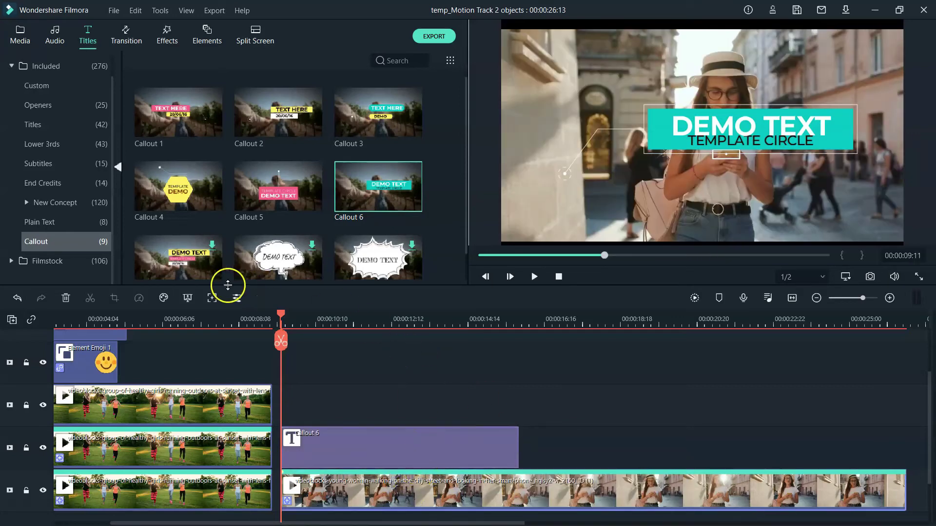
click(212, 298)
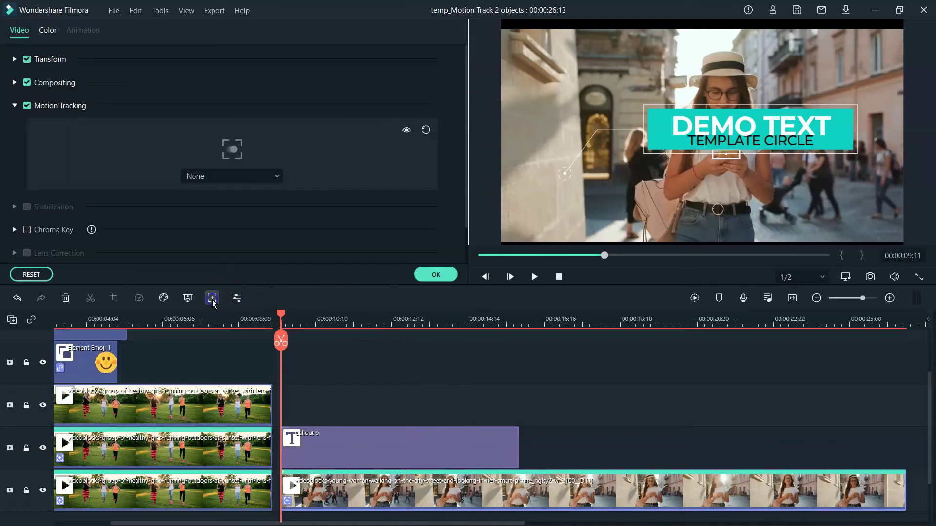
click(220, 178)
click(242, 219)
click(442, 275)
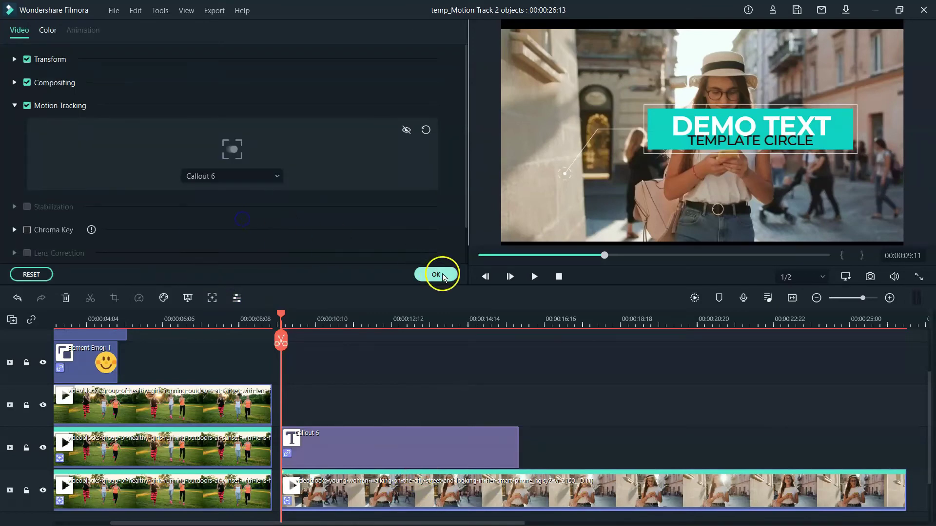
- Open Callout 6 for editing, select the callout in the preview and move the Title Group Controller clear of the picture
double_click(710, 130)
click(669, 140)
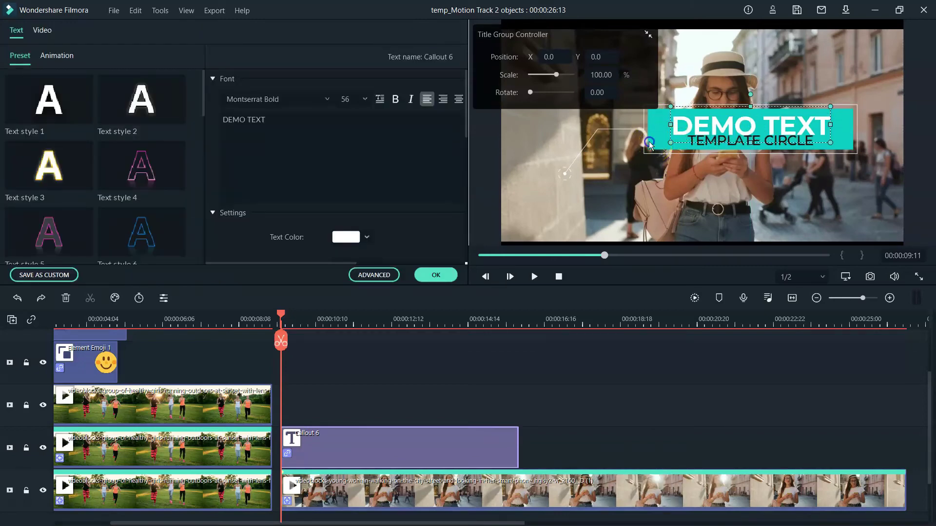
click(649, 141)
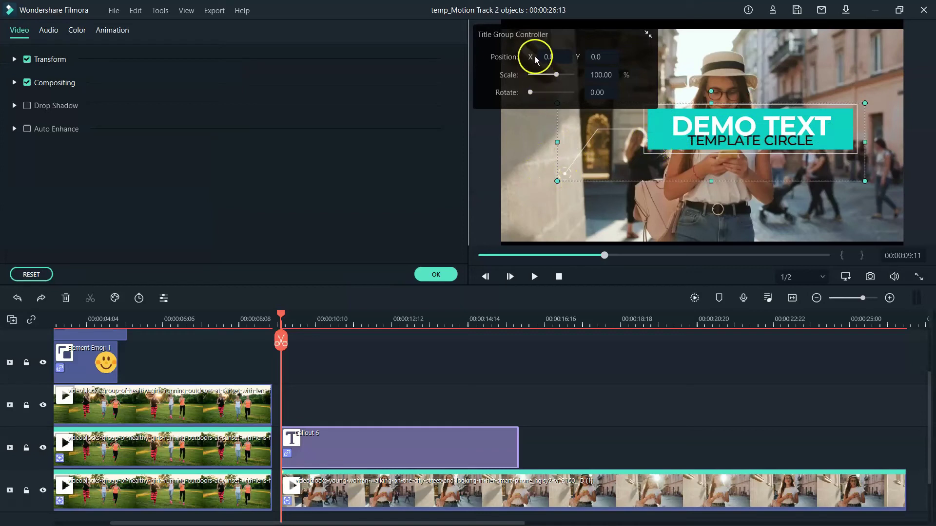
drag(590, 35, 377, 59)
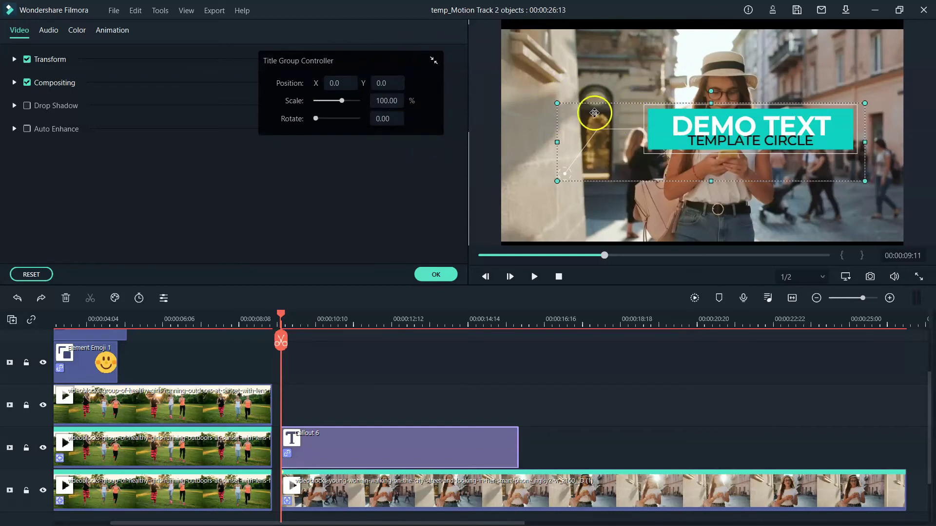
- Nudge the DEMO TEXT line slightly upward, away from the TEMPLATE CIRCLE line
double_click(702, 126)
drag(702, 125, 704, 124)
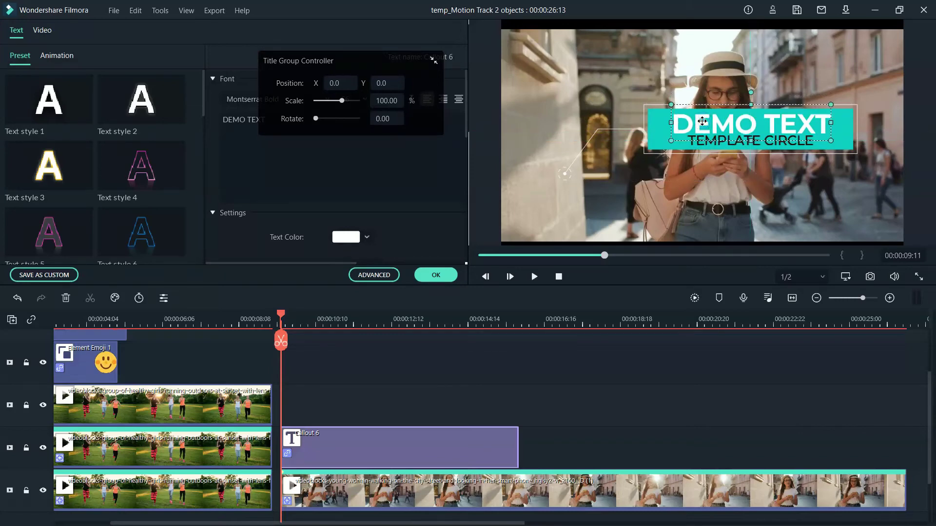
drag(701, 120, 702, 121)
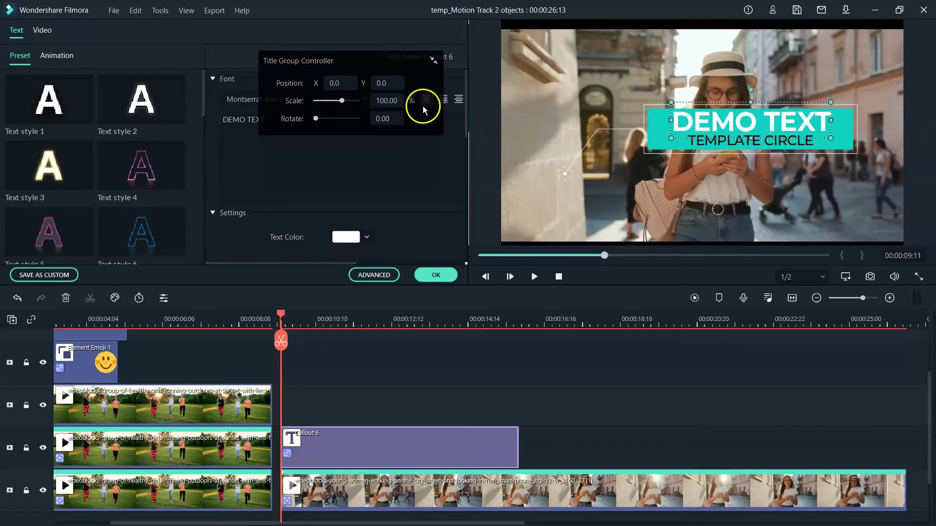
- Scale the whole callout to 52.17% and position it at X 219, Y 28 beside the woman, its pointer near the phone, then apply the edit
click(337, 83)
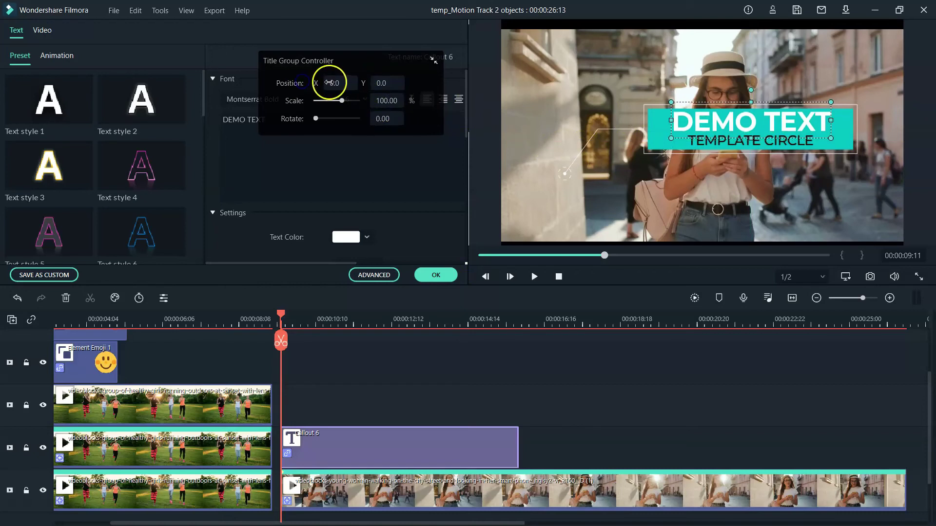
drag(467, 263, 529, 279)
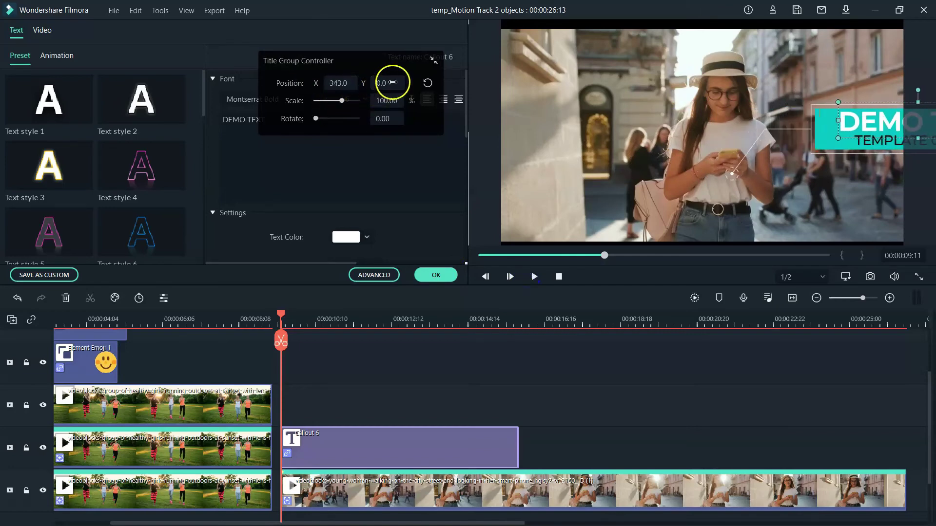
drag(393, 84, 476, 266)
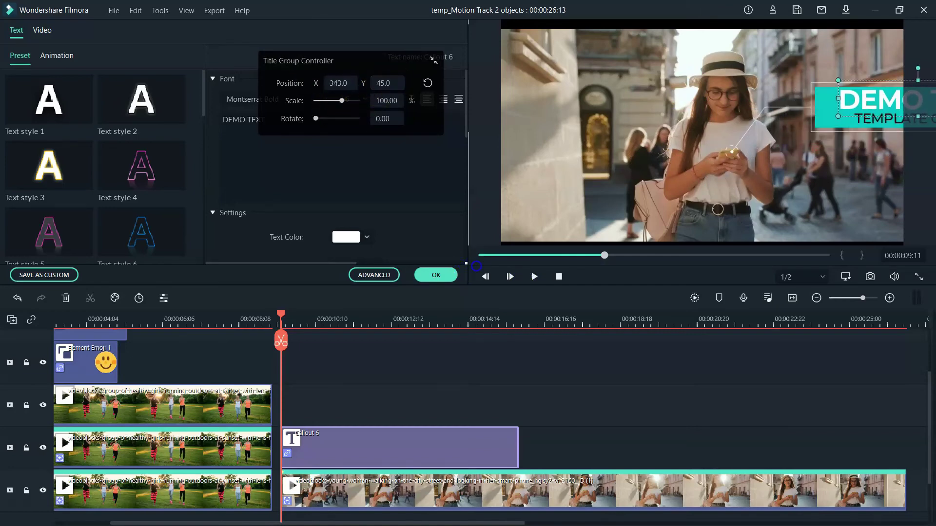
drag(344, 100, 458, 263)
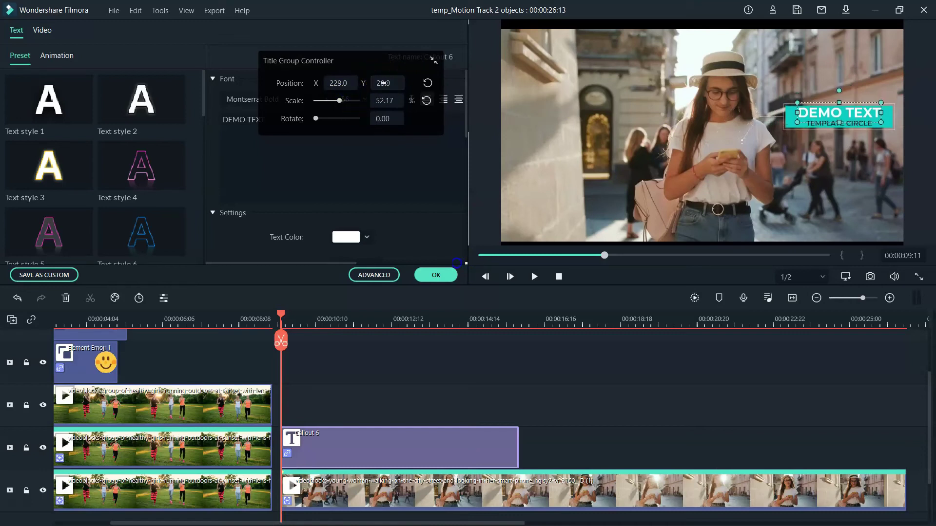
drag(313, 84, 461, 263)
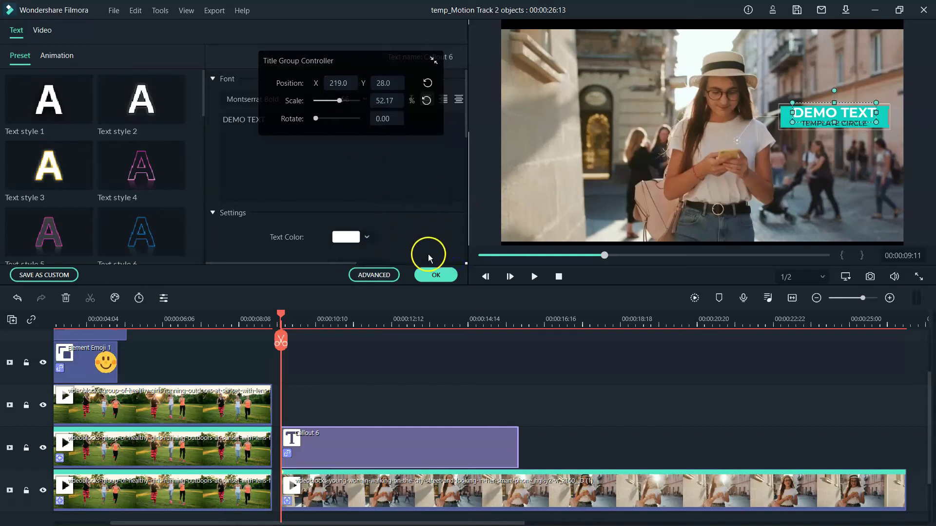
click(432, 276)
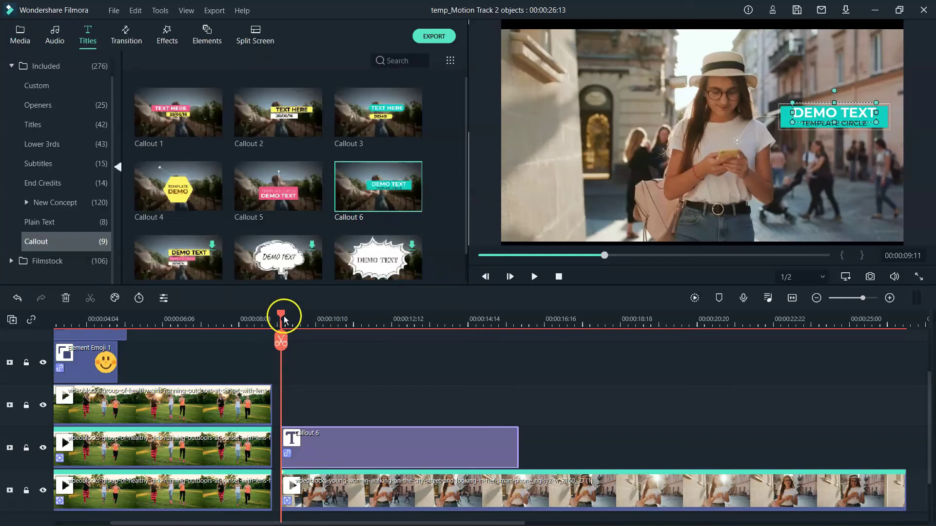
- Play the street clip from just before Callout 6, then scrub between about 13 and 15 seconds to check how the callout follows the phone
drag(282, 315, 278, 317)
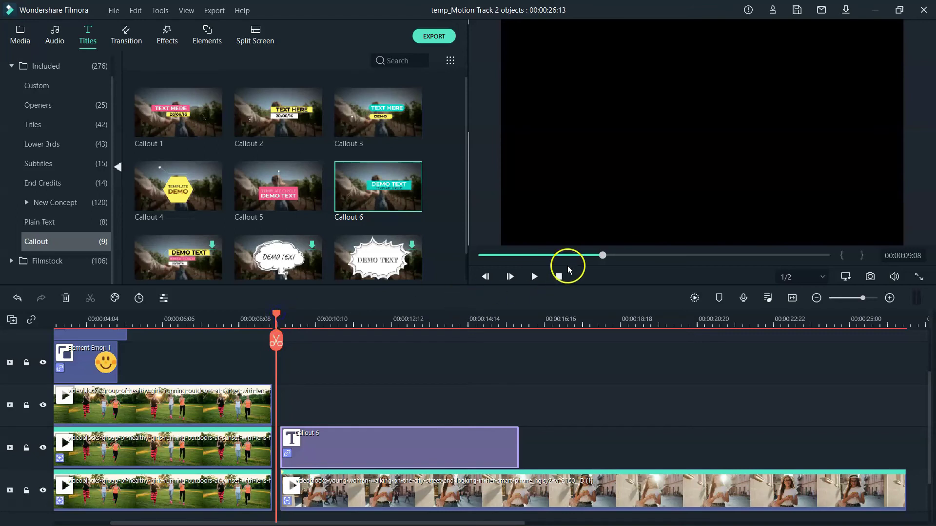
click(534, 277)
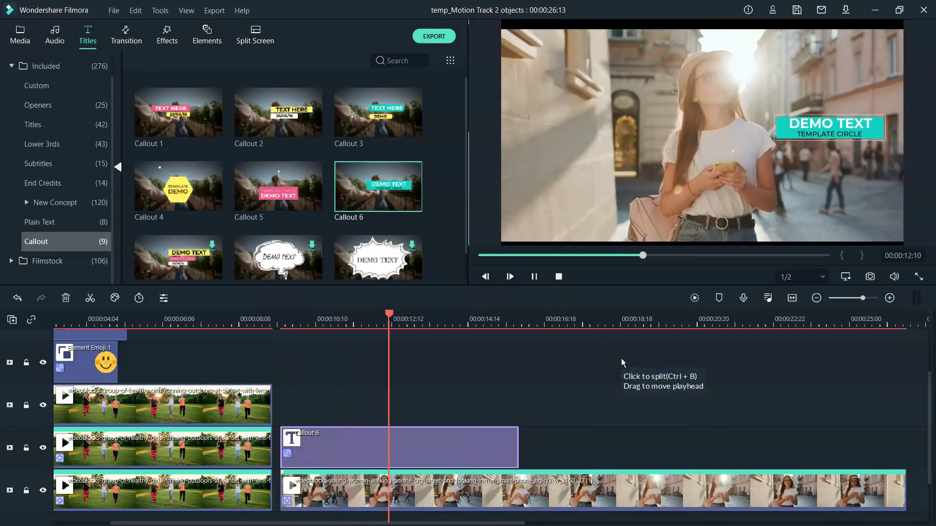
click(534, 276)
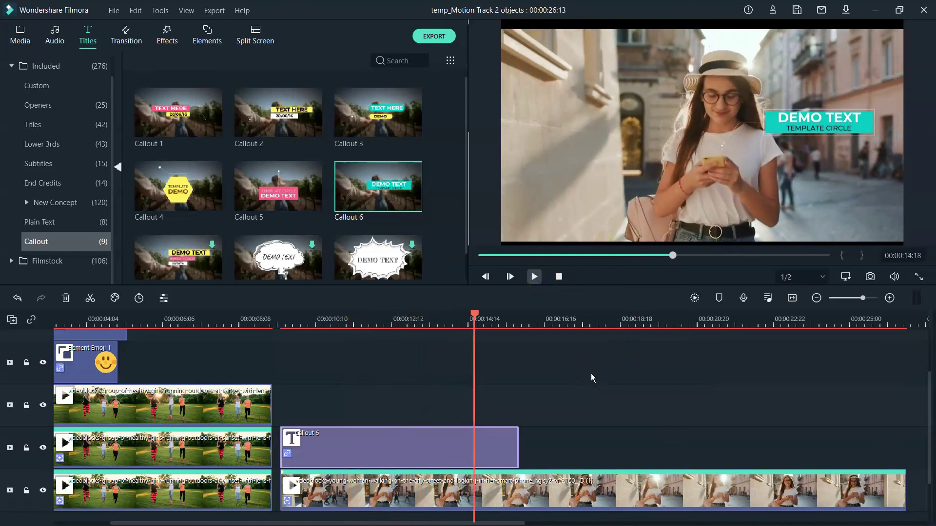
key(Right)
key(Right)
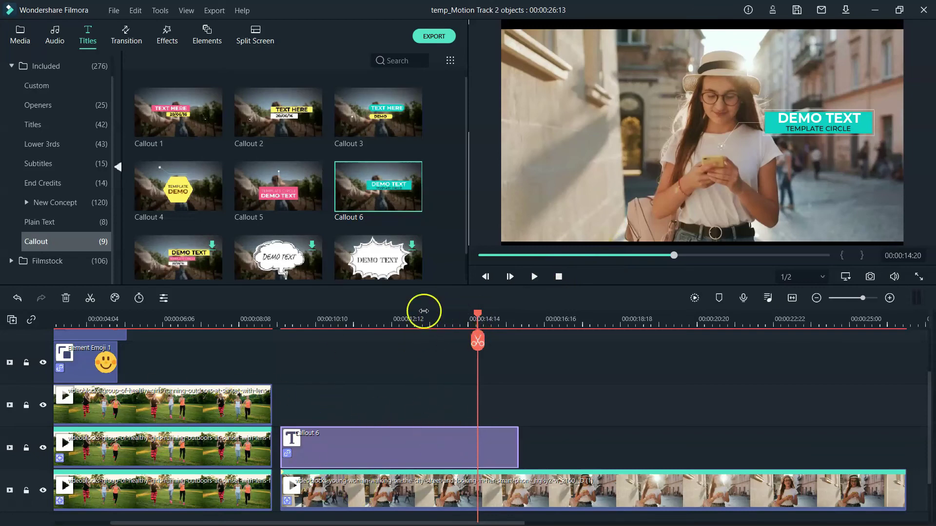
mouse_move(477, 314)
mouse_down()
mouse_move(443, 314)
mouse_move(466, 320)
mouse_up()
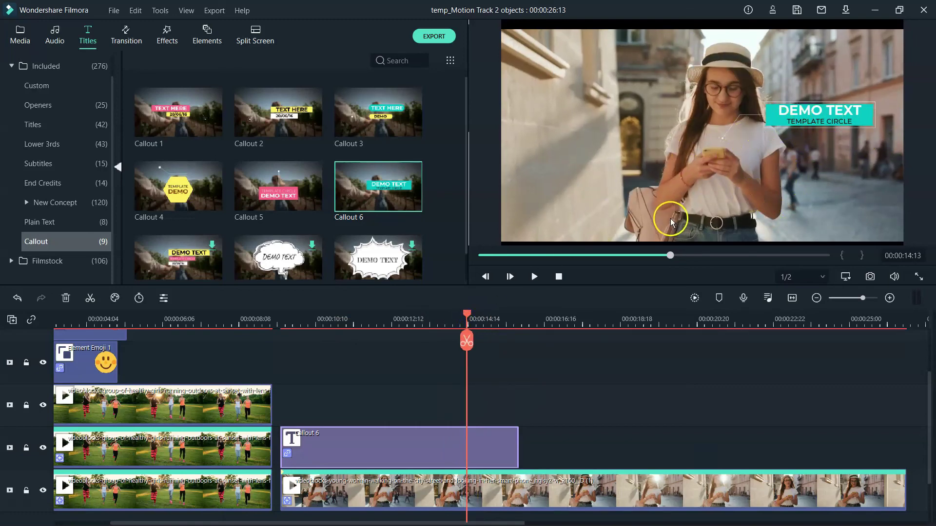
drag(466, 315, 429, 308)
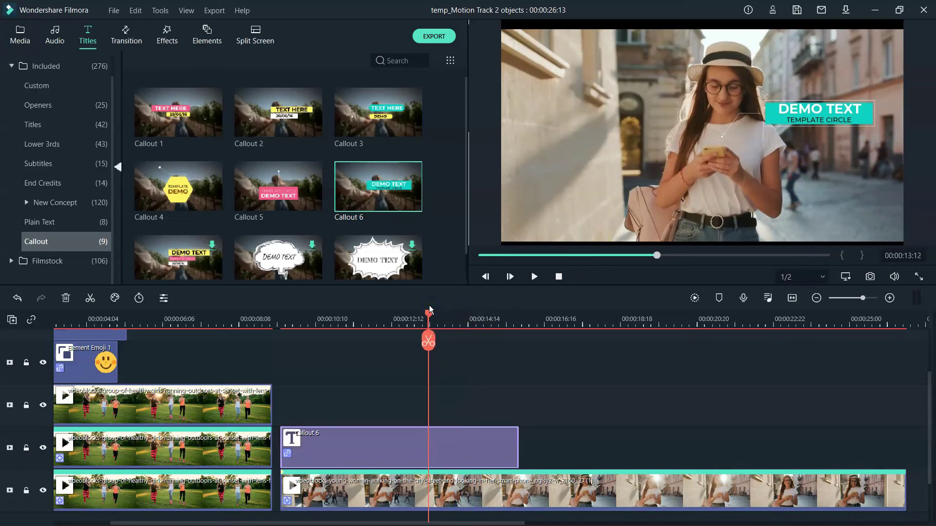